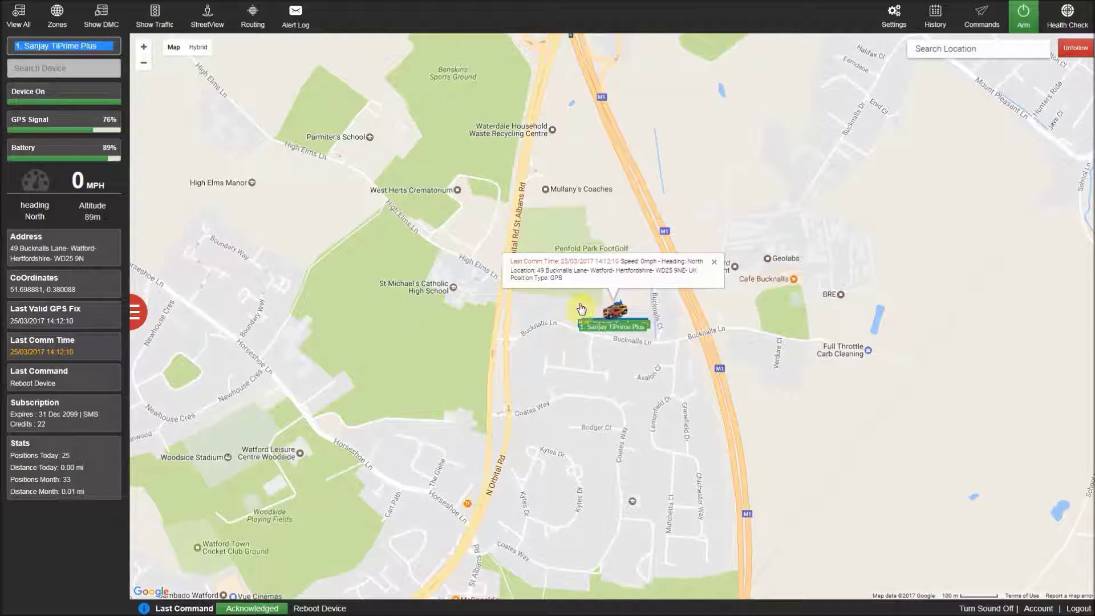
# Close the vehicle info popup and glance at the tracker list without switching trackers.
pyautogui.click(591, 311)
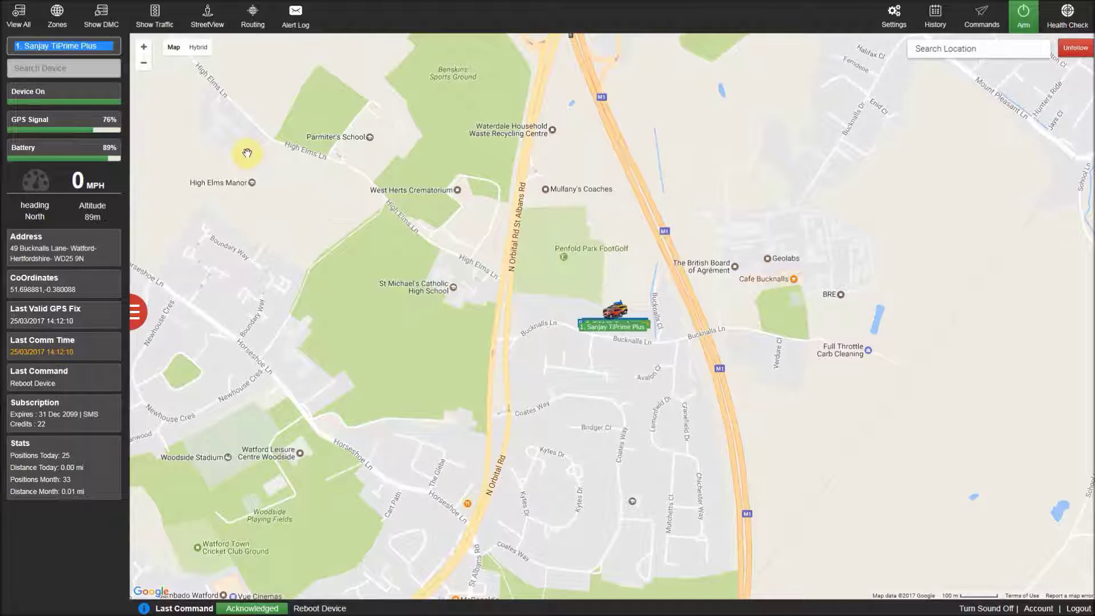
pyautogui.click(100, 52)
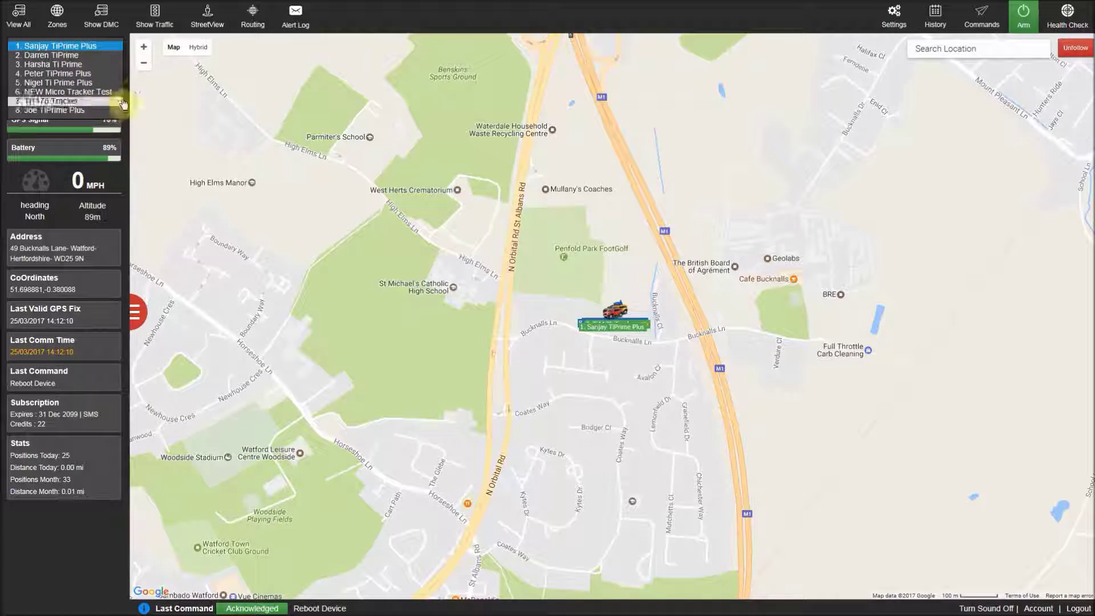
pyautogui.click(139, 89)
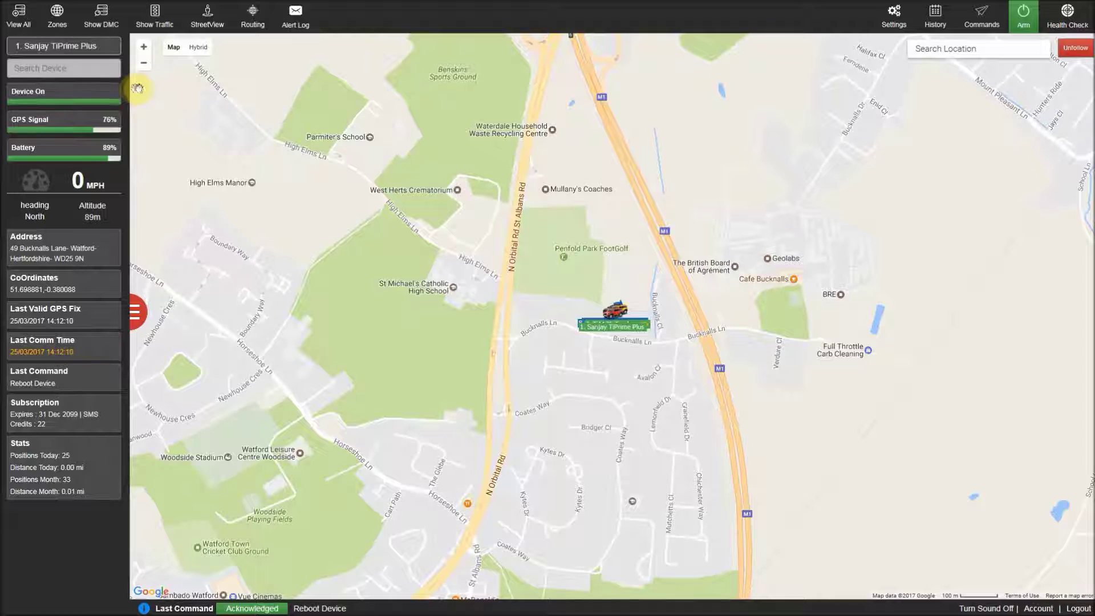
# Search for tracker 2 by name in Search Device, select it, then clear the search.
pyautogui.click(82, 69)
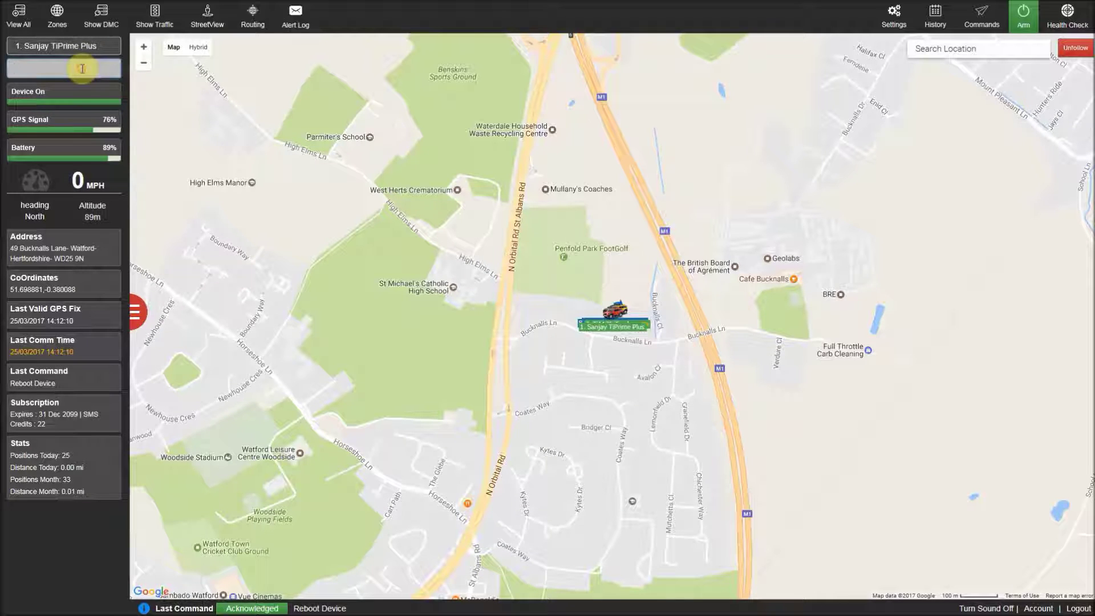
pyautogui.write('darren')
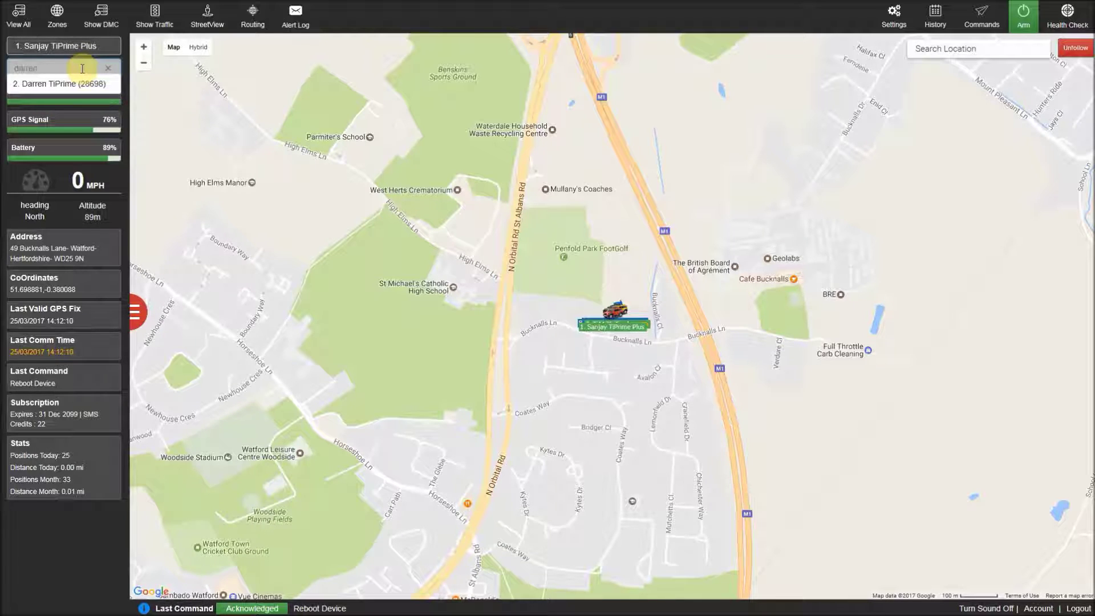
pyautogui.click(71, 83)
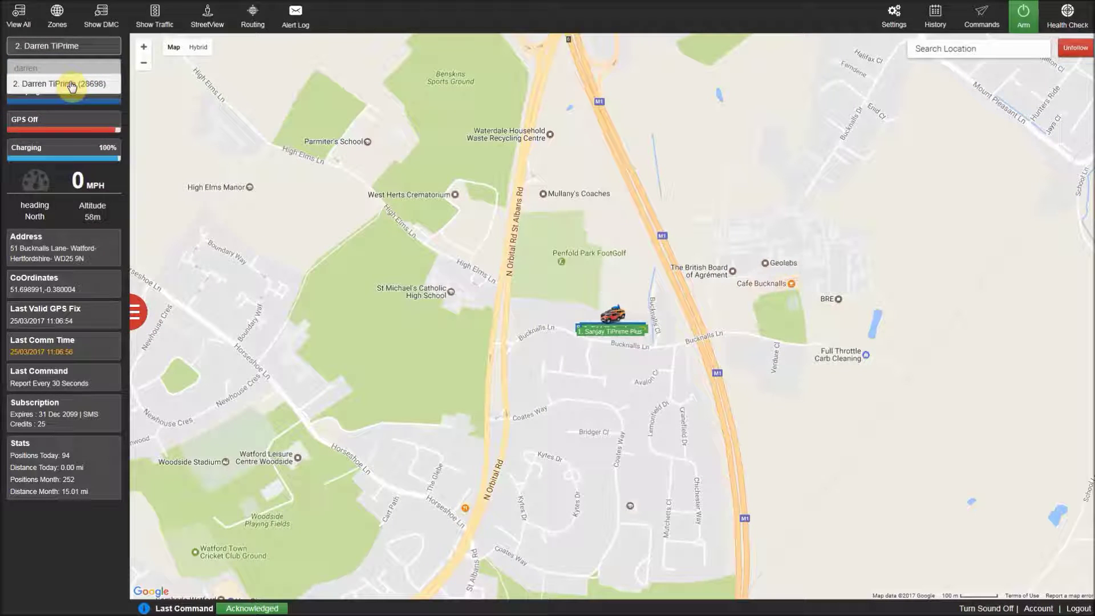
pyautogui.click(115, 68)
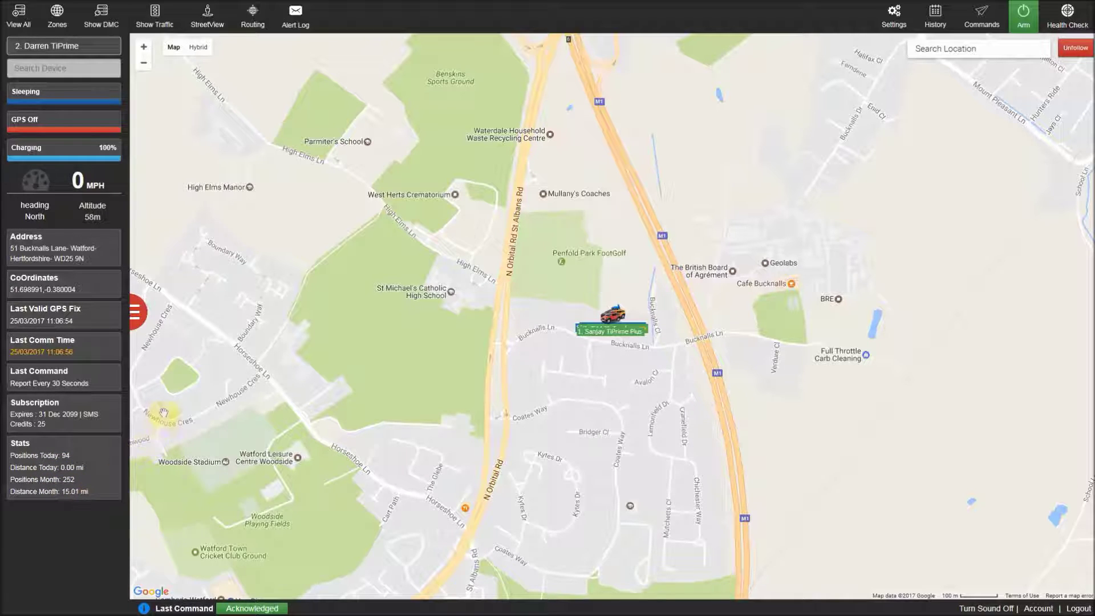
pyautogui.click(137, 313)
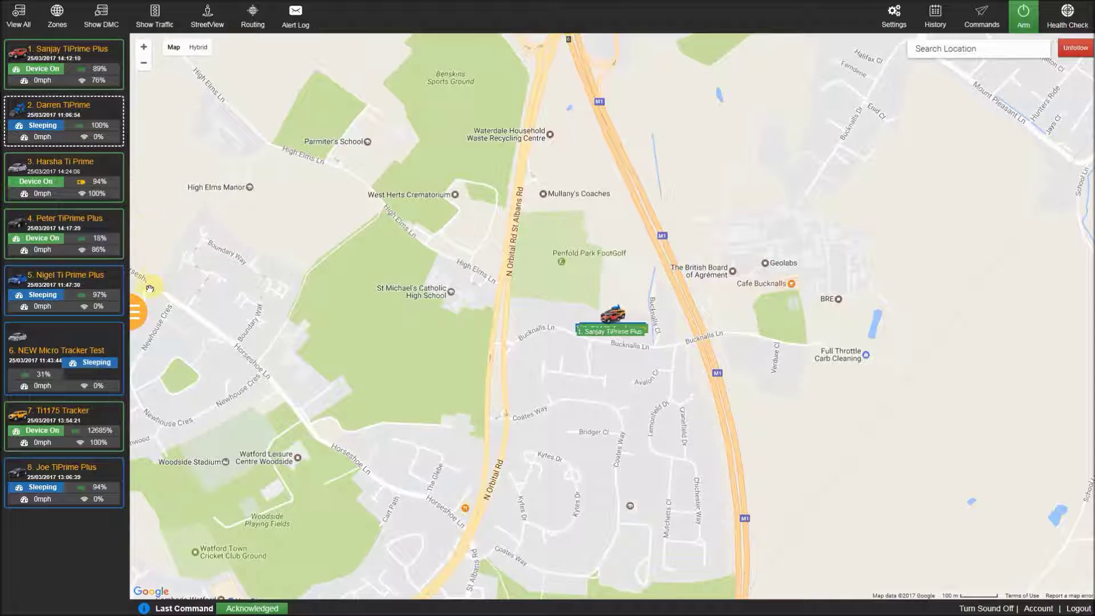
pyautogui.click(139, 313)
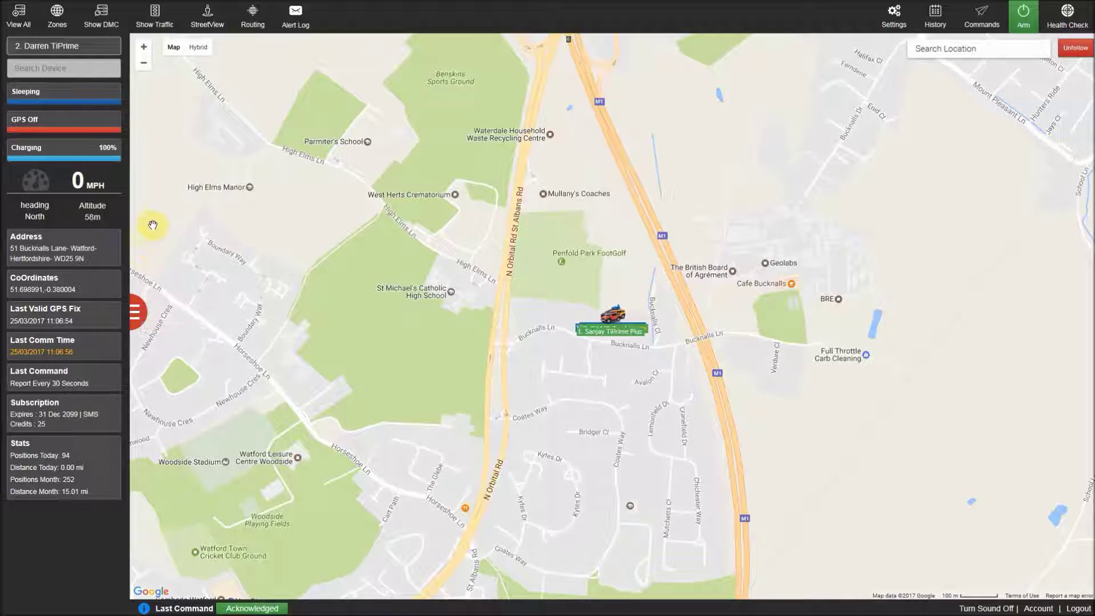
pyautogui.click(147, 70)
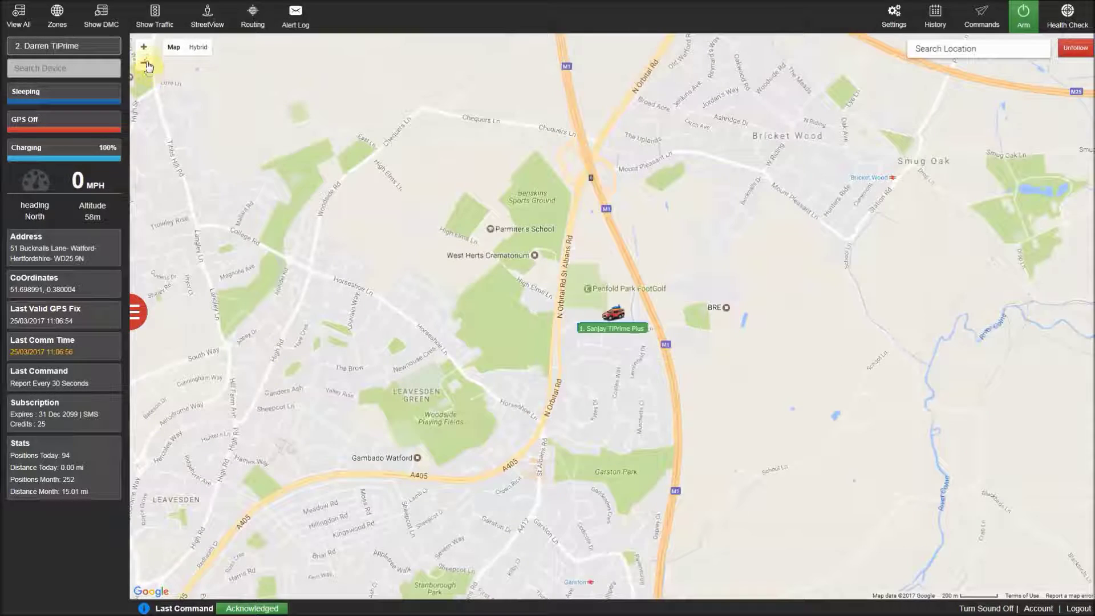
pyautogui.click(147, 56)
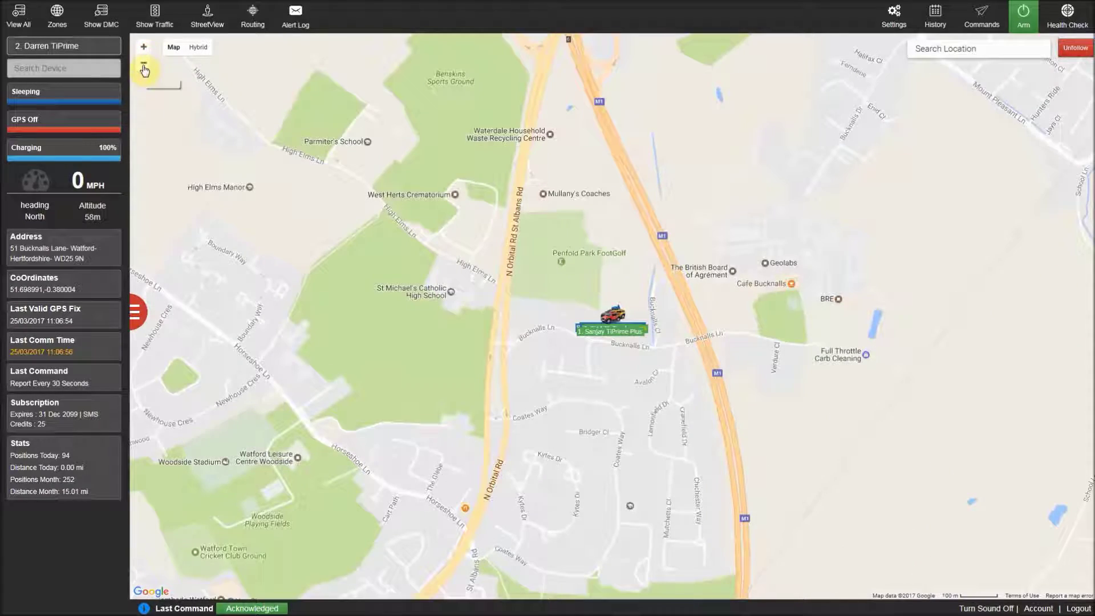
pyautogui.click(199, 48)
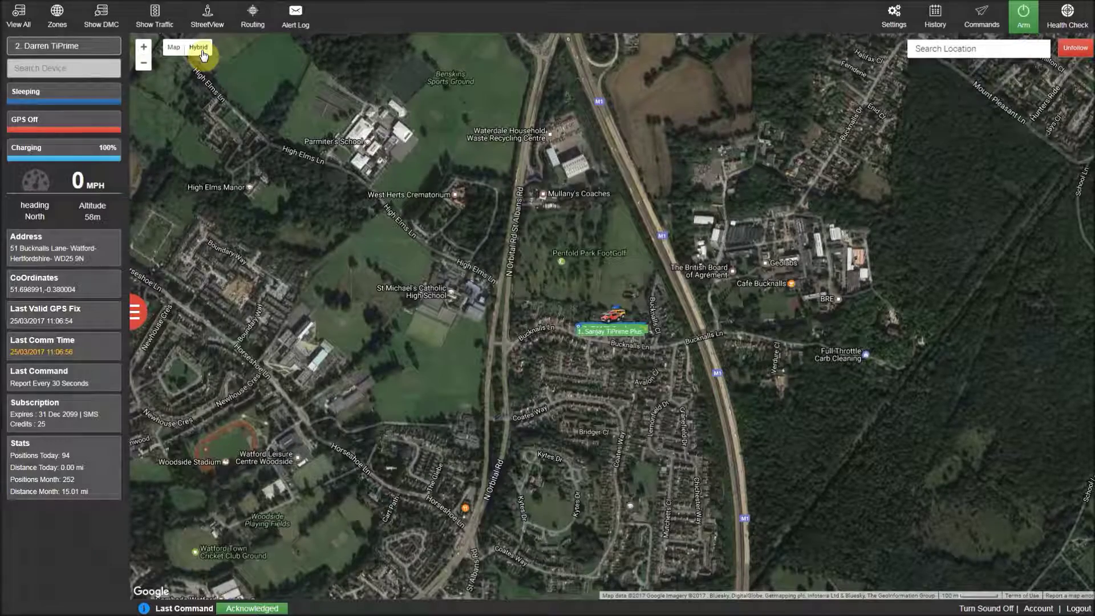
pyautogui.click(174, 49)
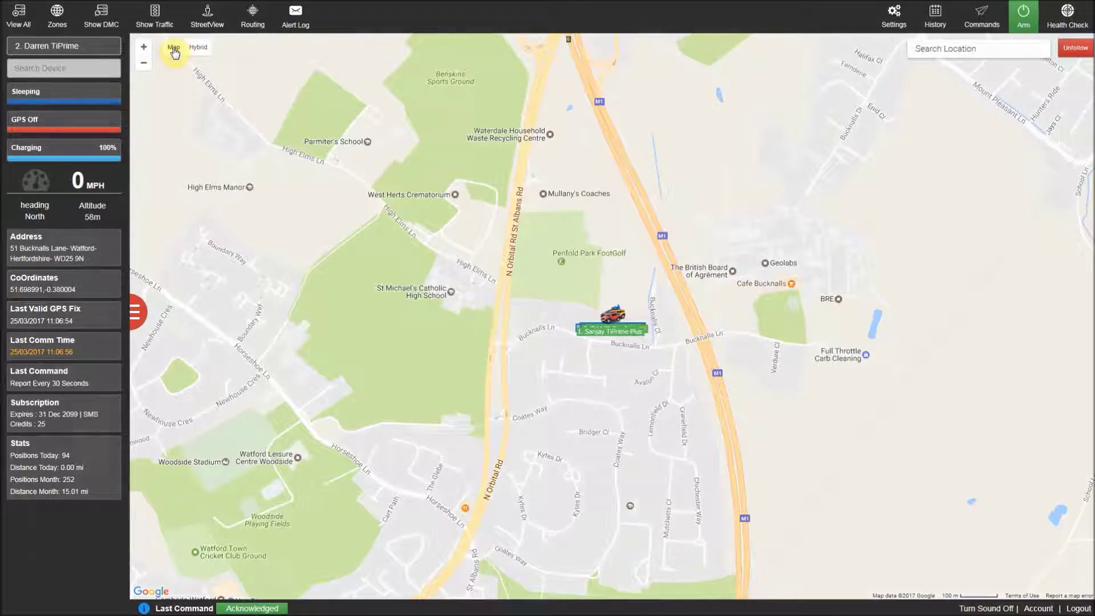
pyautogui.click(924, 53)
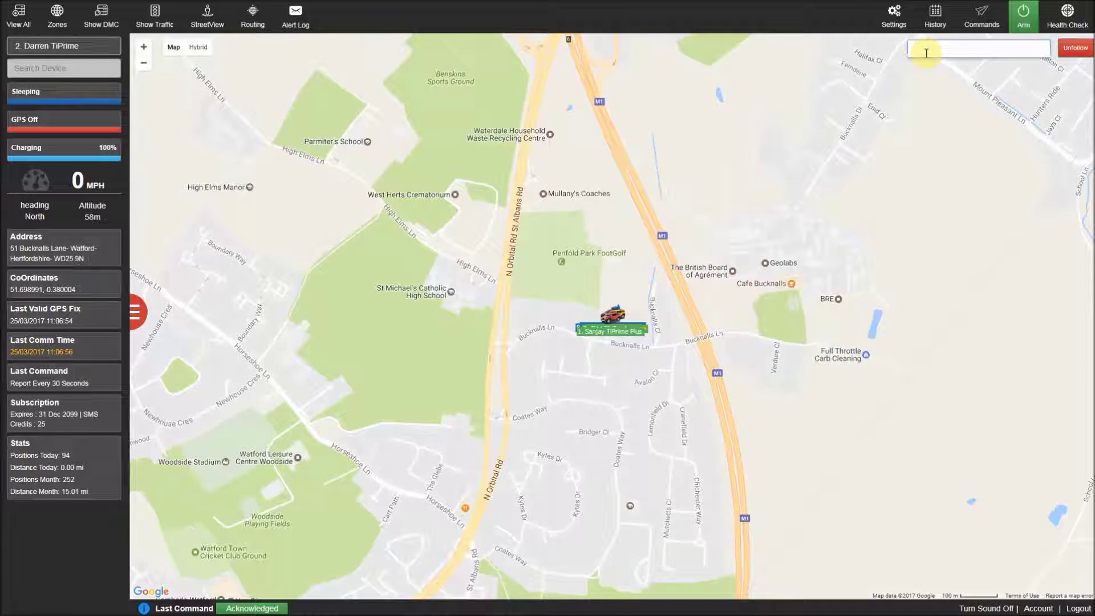
pyautogui.write('WD2')
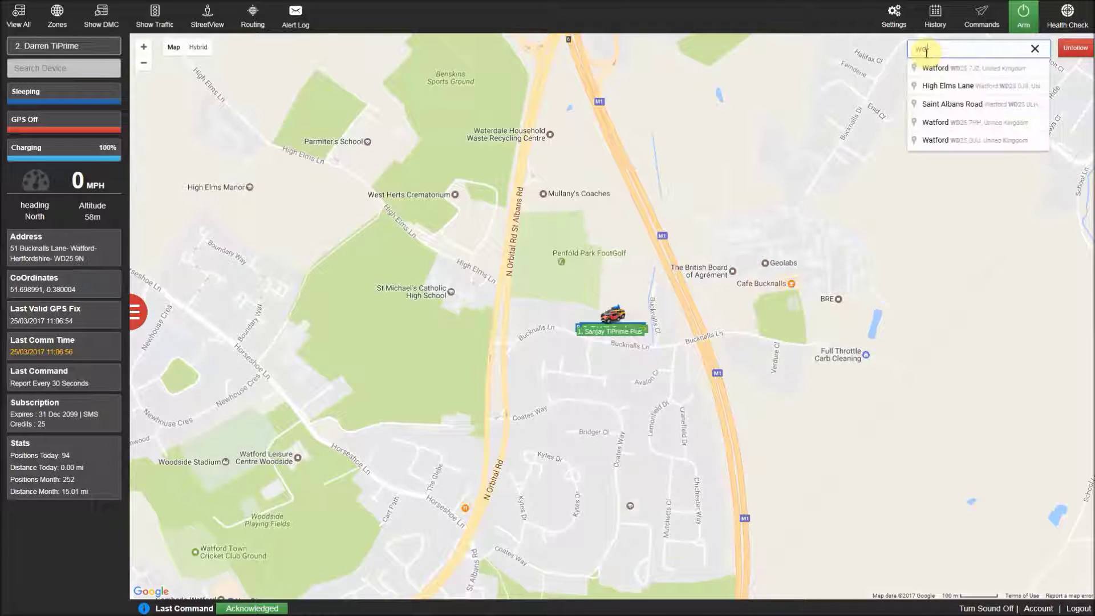
pyautogui.write('5 9bd')
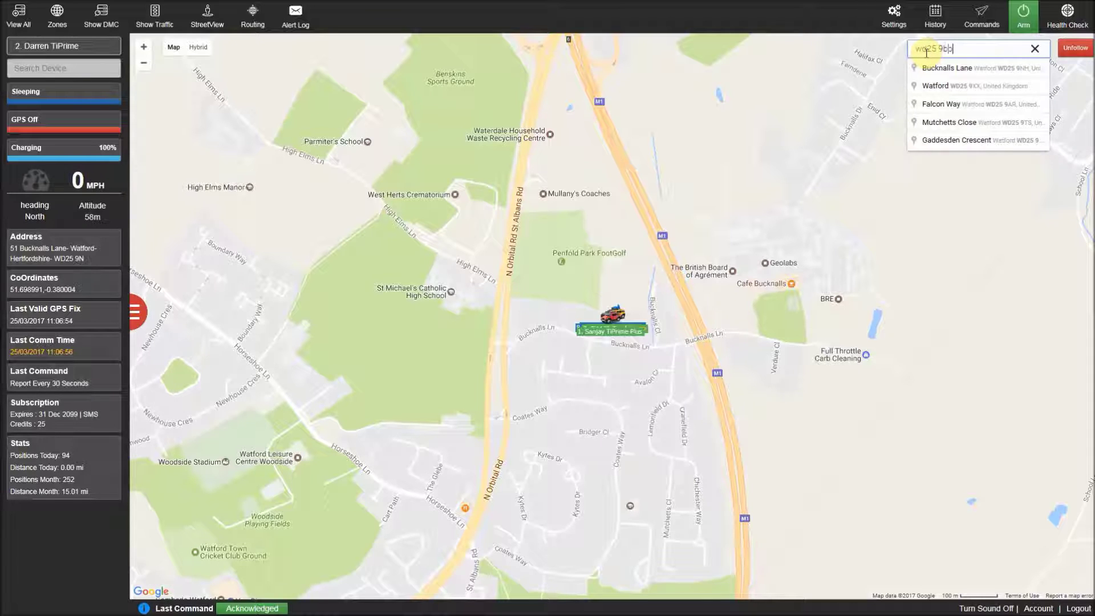
pyautogui.click(1037, 49)
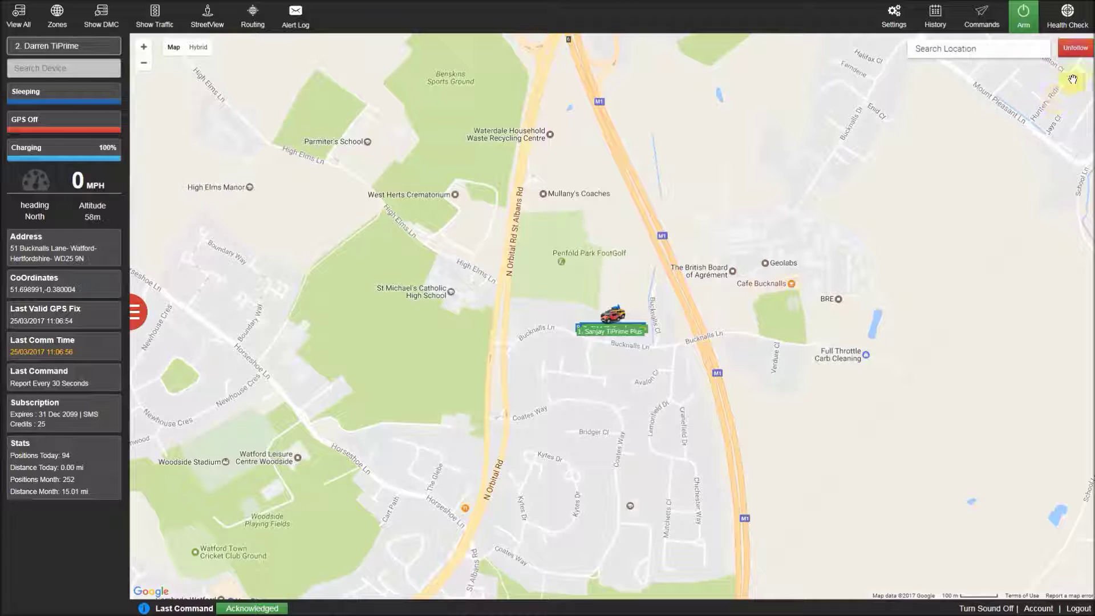
pyautogui.click(1083, 55)
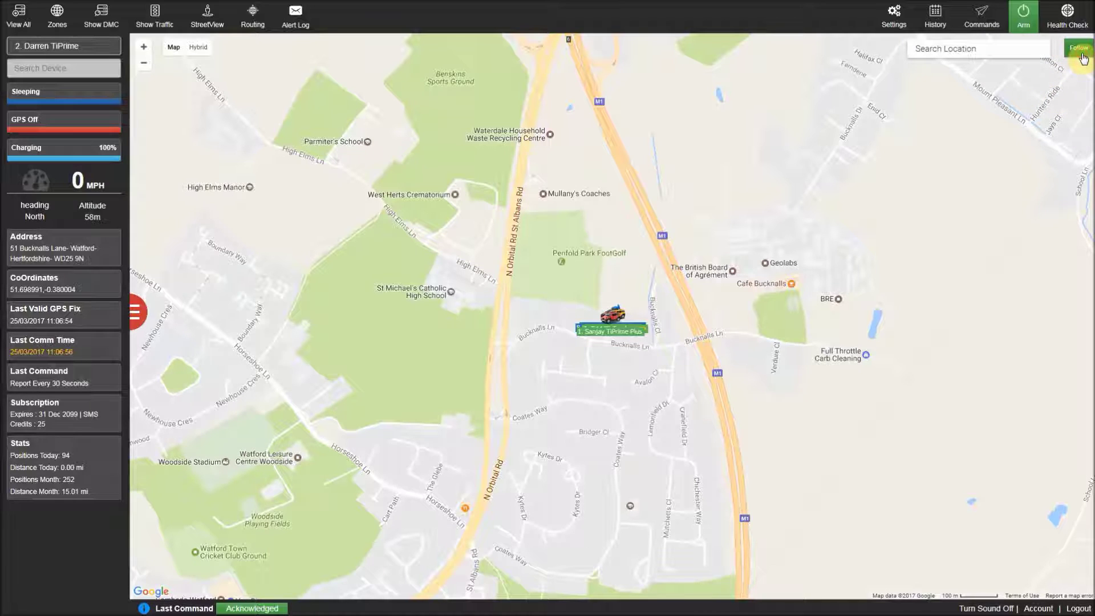
pyautogui.click(1081, 52)
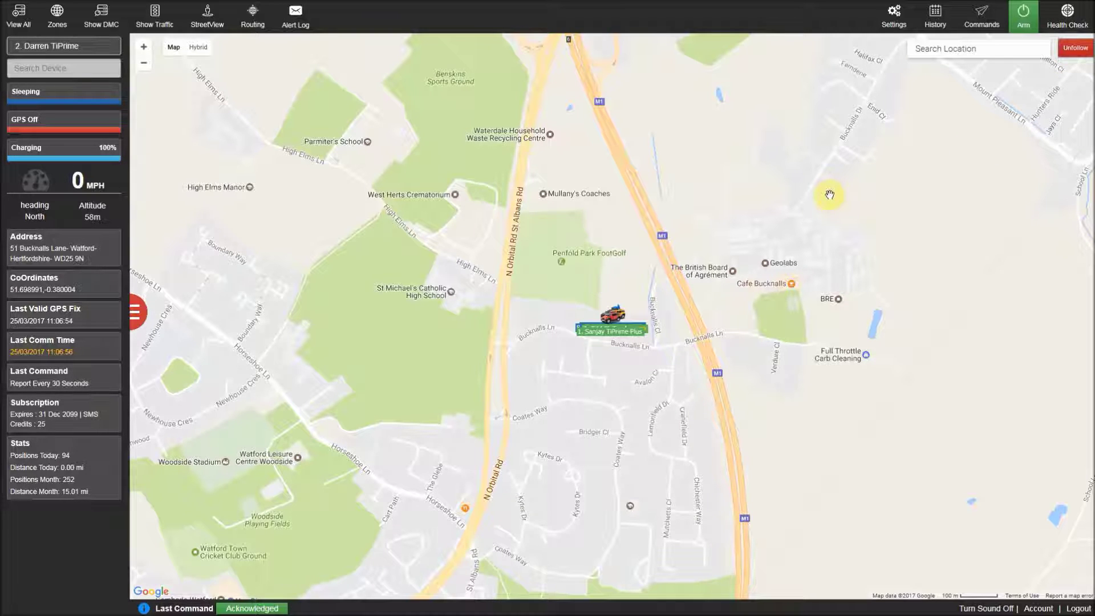
pyautogui.moveTo(927, 233); pyautogui.dragTo(470, 339)
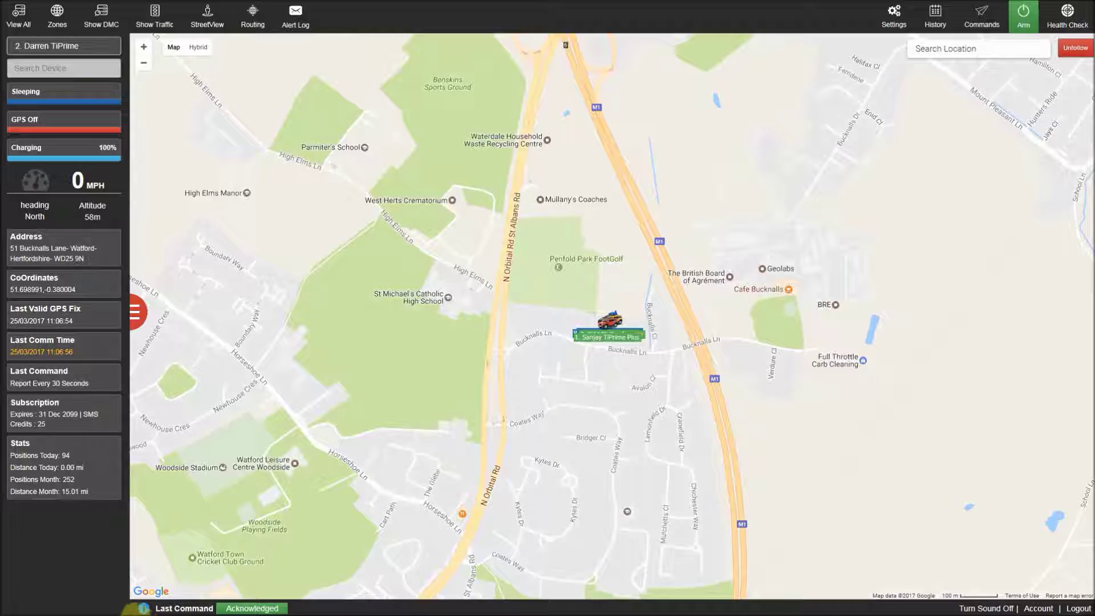
pyautogui.click(144, 609)
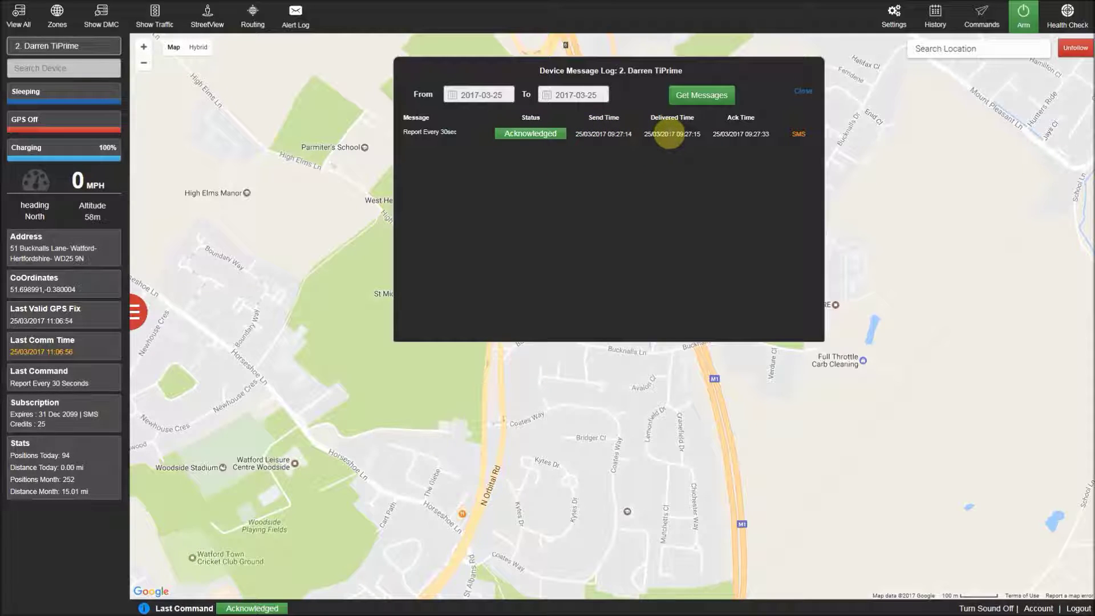
pyautogui.click(805, 95)
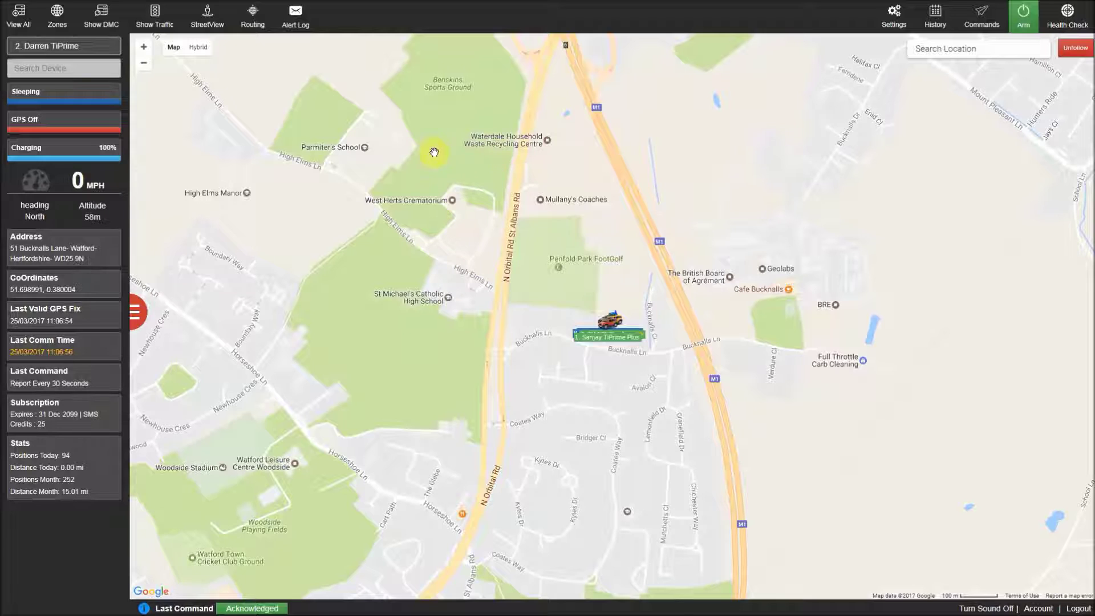
# View all trackers, zoom into the Bedford cluster, check tracker 4, then return to tracker 2.
pyautogui.click(8, 23)
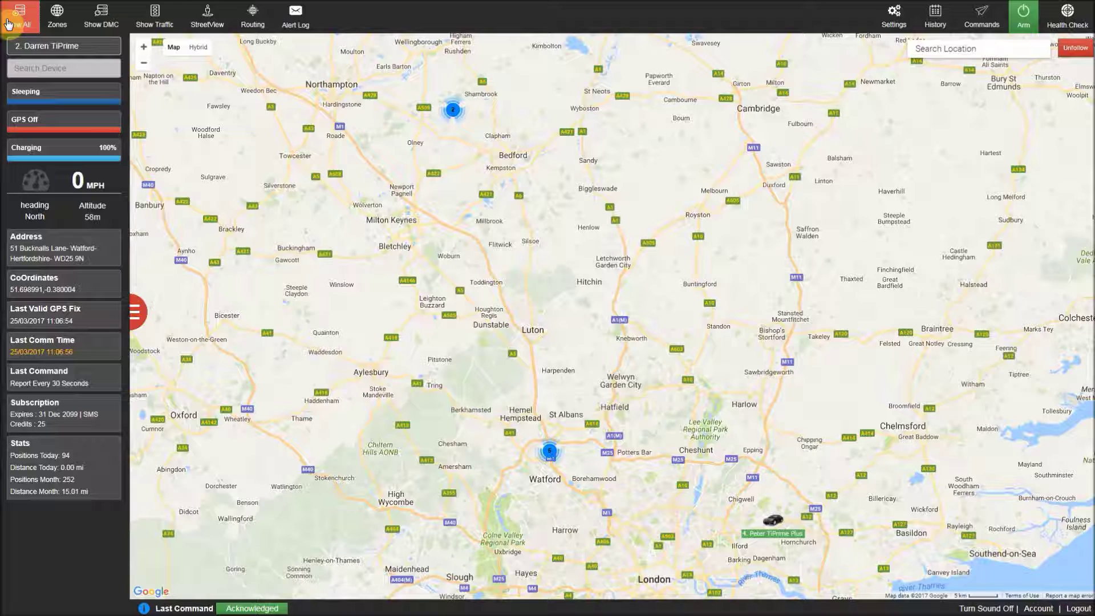
pyautogui.click(452, 113)
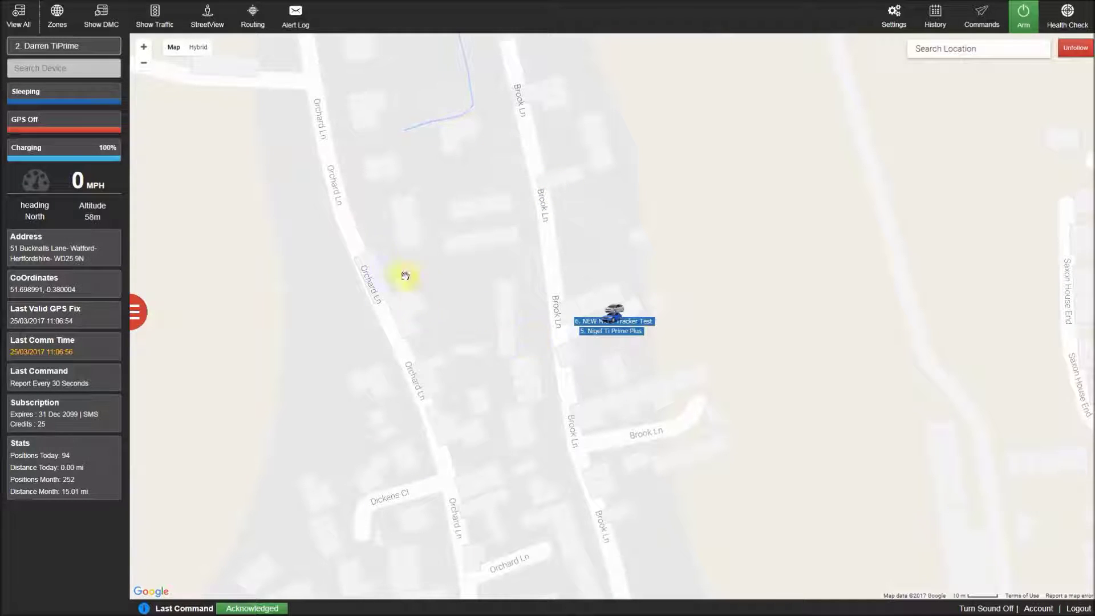
pyautogui.click(50, 48)
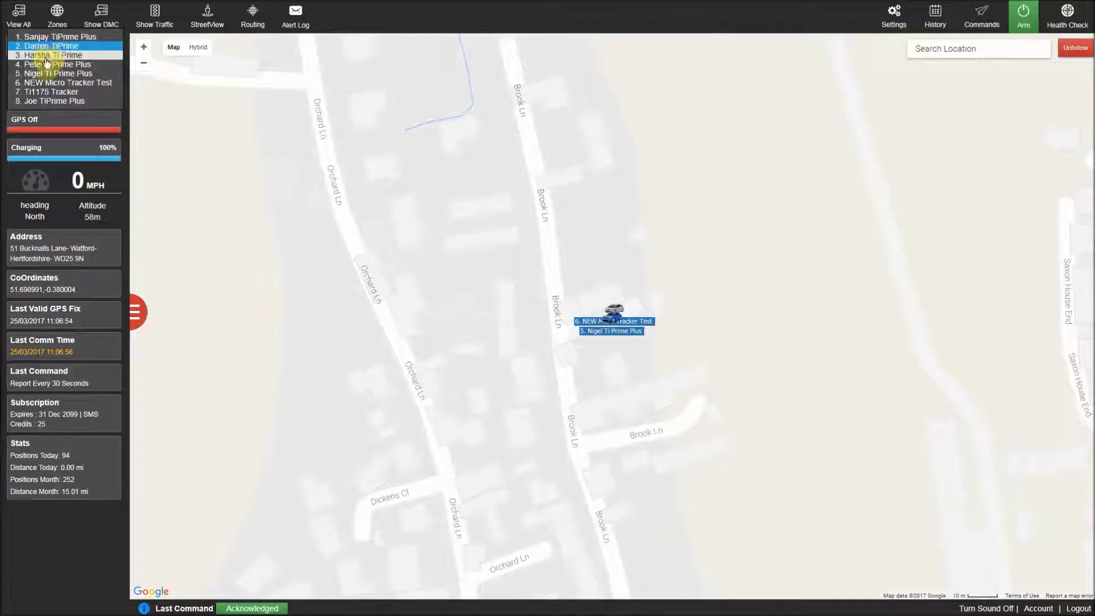
pyautogui.click(46, 65)
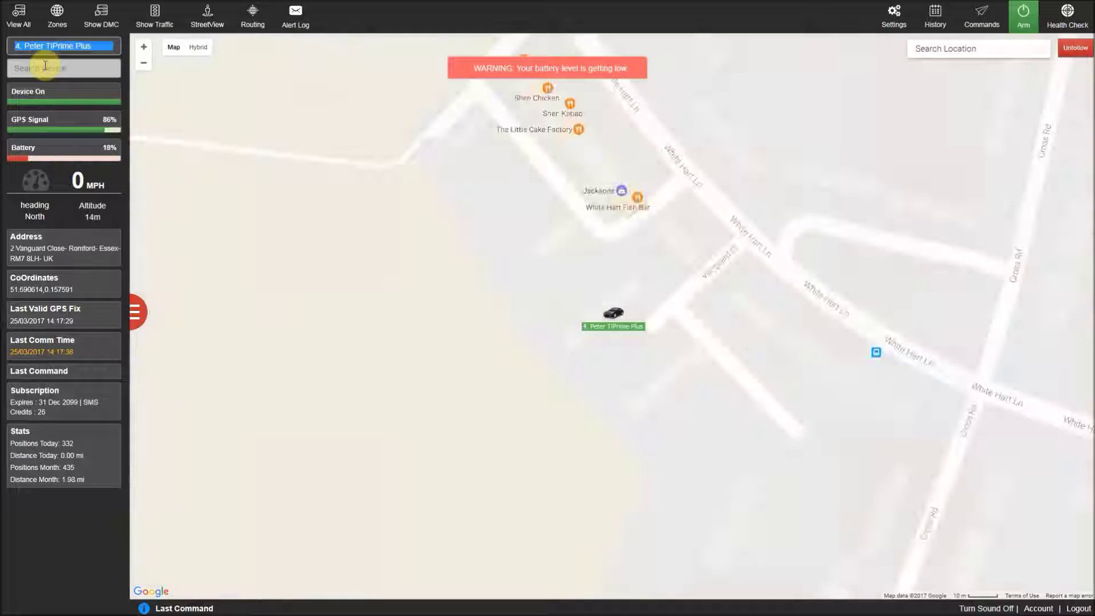
pyautogui.click(46, 46)
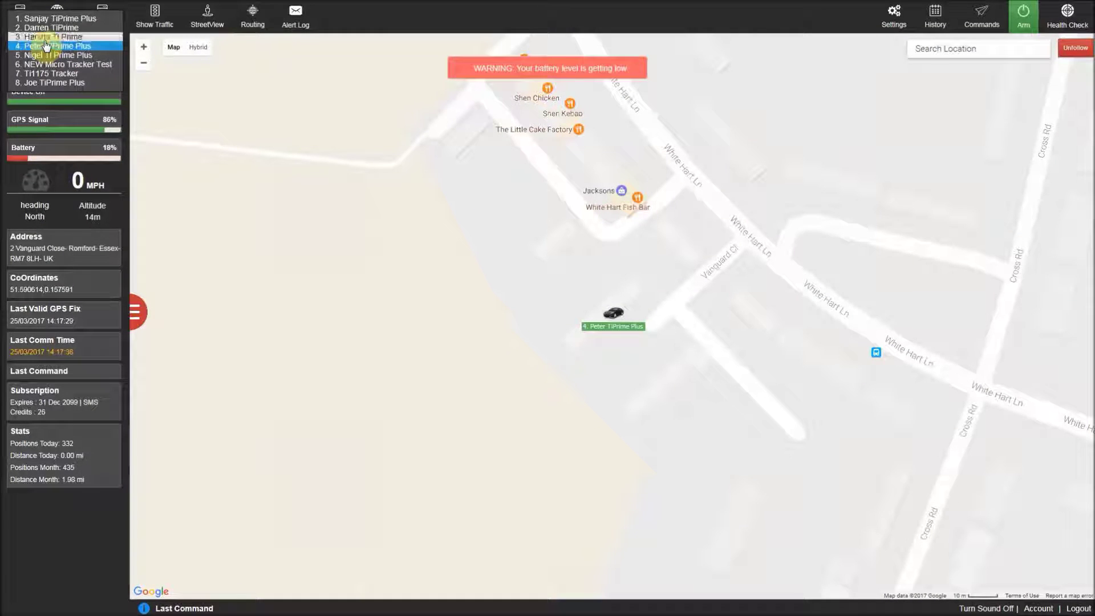
pyautogui.click(48, 27)
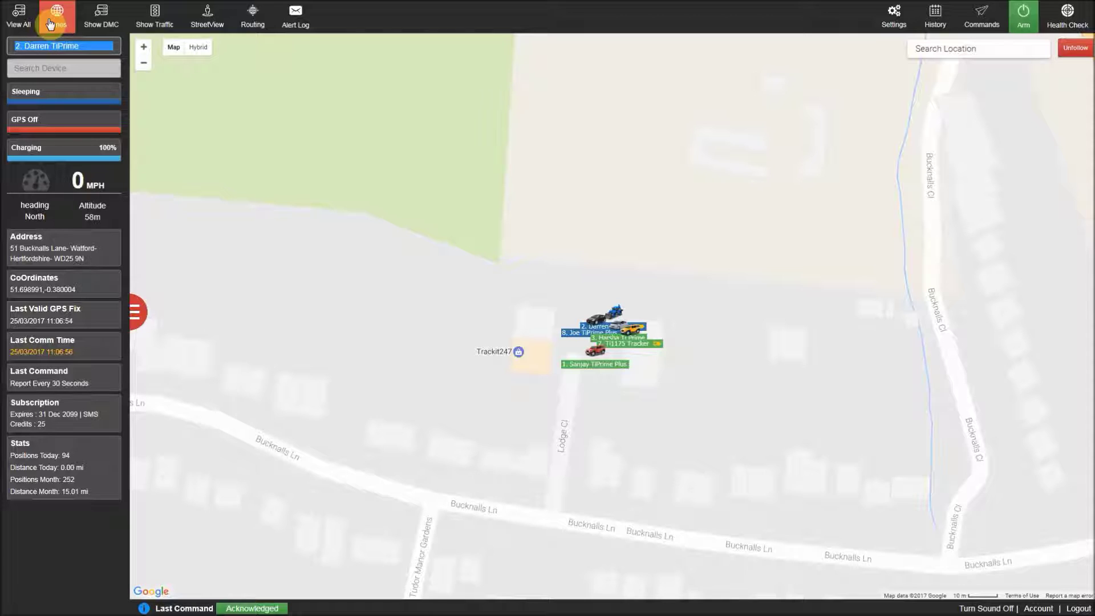
pyautogui.click(98, 23)
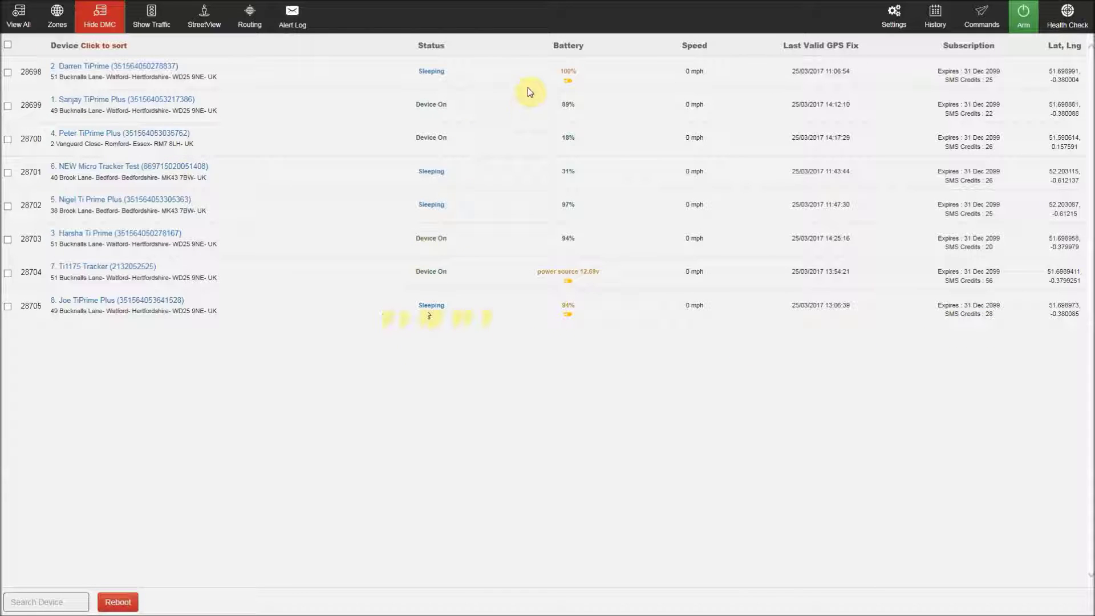
pyautogui.click(100, 20)
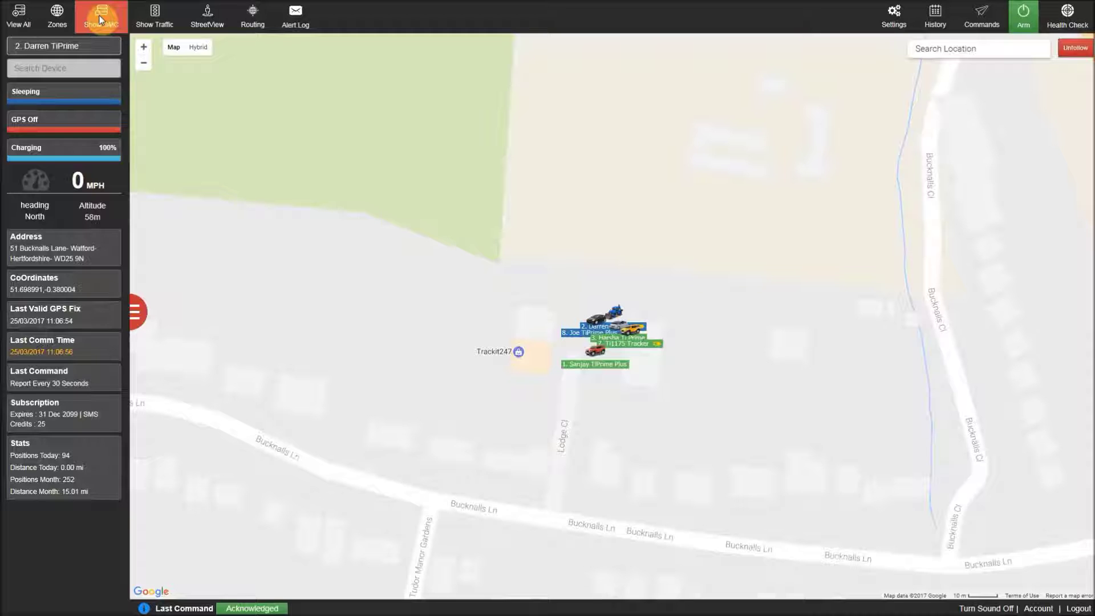
# Toggle live traffic on and back off so roads show plainly, and open Street View.
pyautogui.click(154, 18)
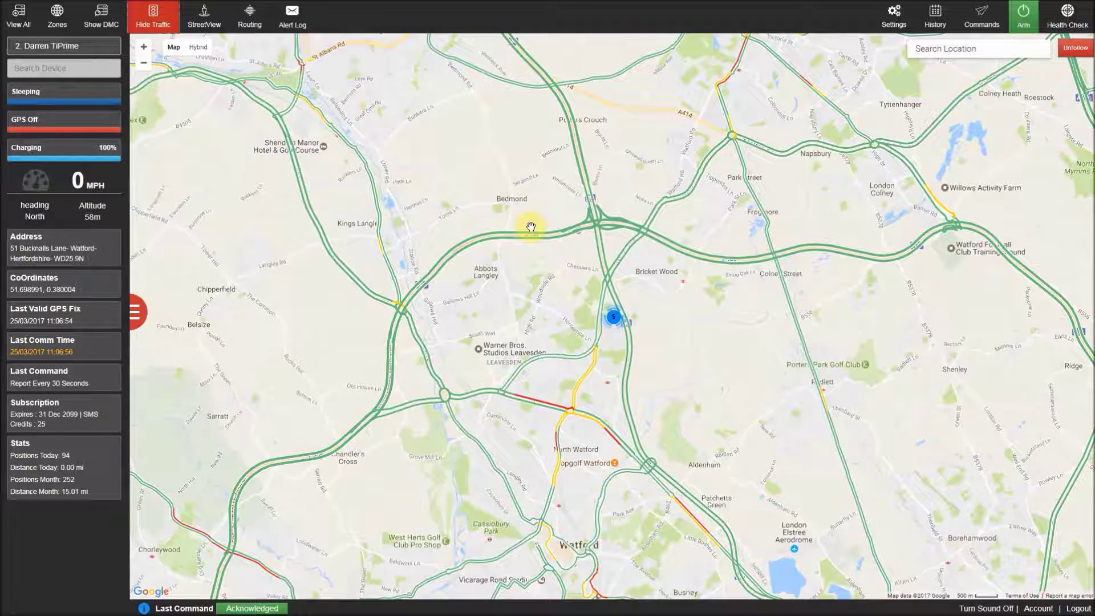
pyautogui.click(163, 23)
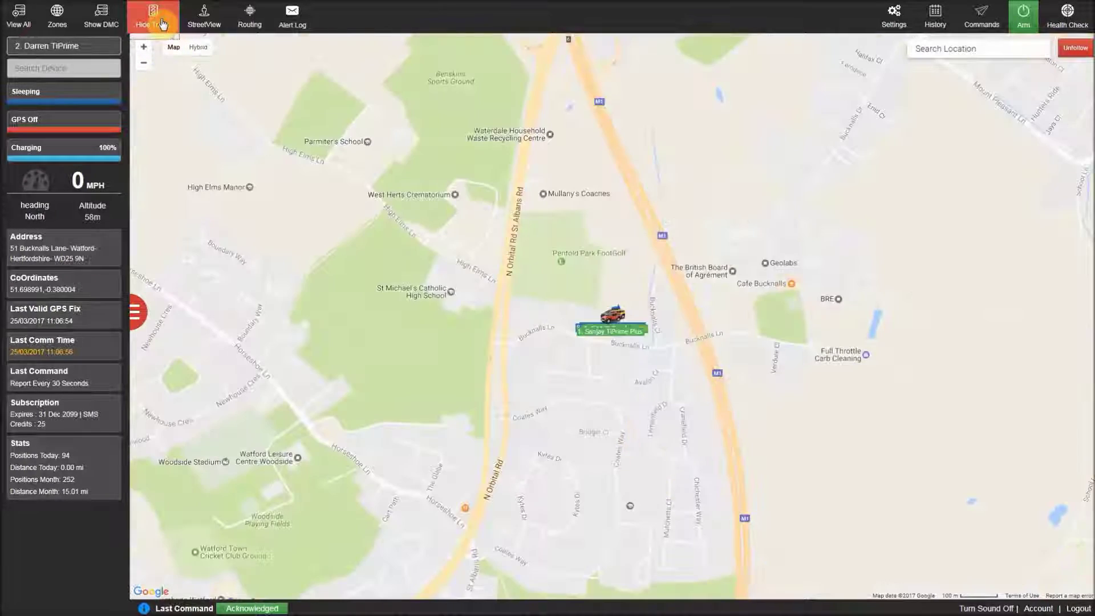
pyautogui.click(199, 24)
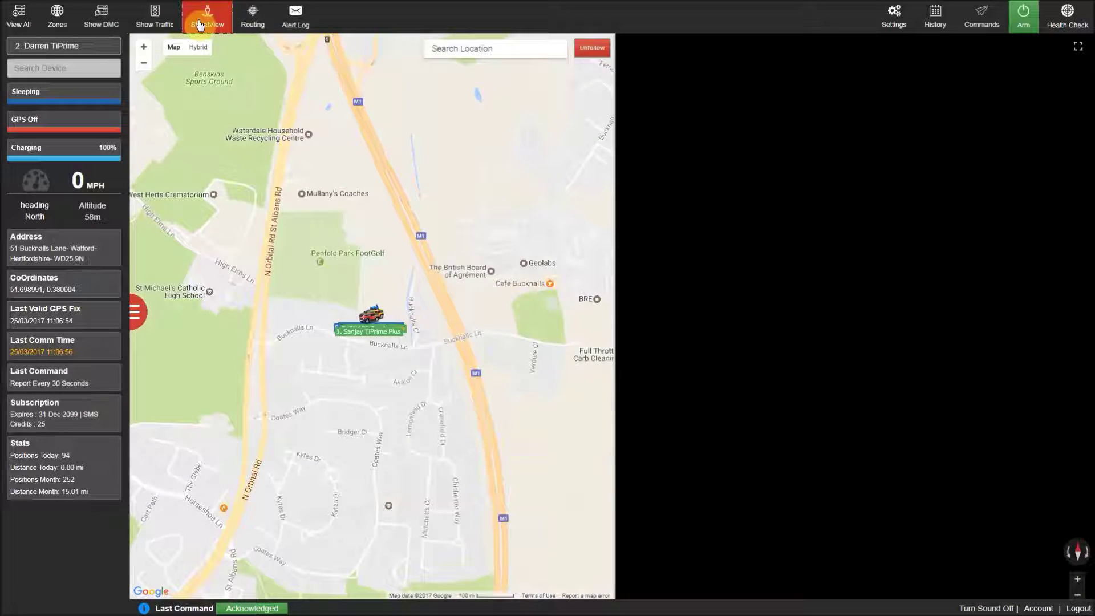
# Load Street View at the vehicle's road, then move it via N Orbital Rd onto the M1.
pyautogui.click(359, 343)
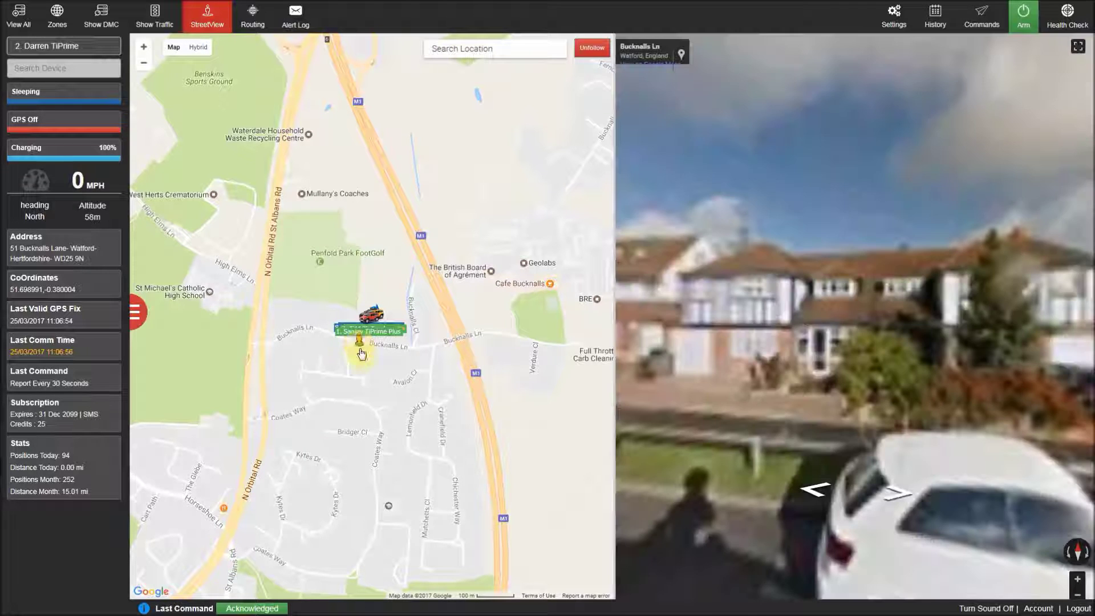
pyautogui.click(263, 325)
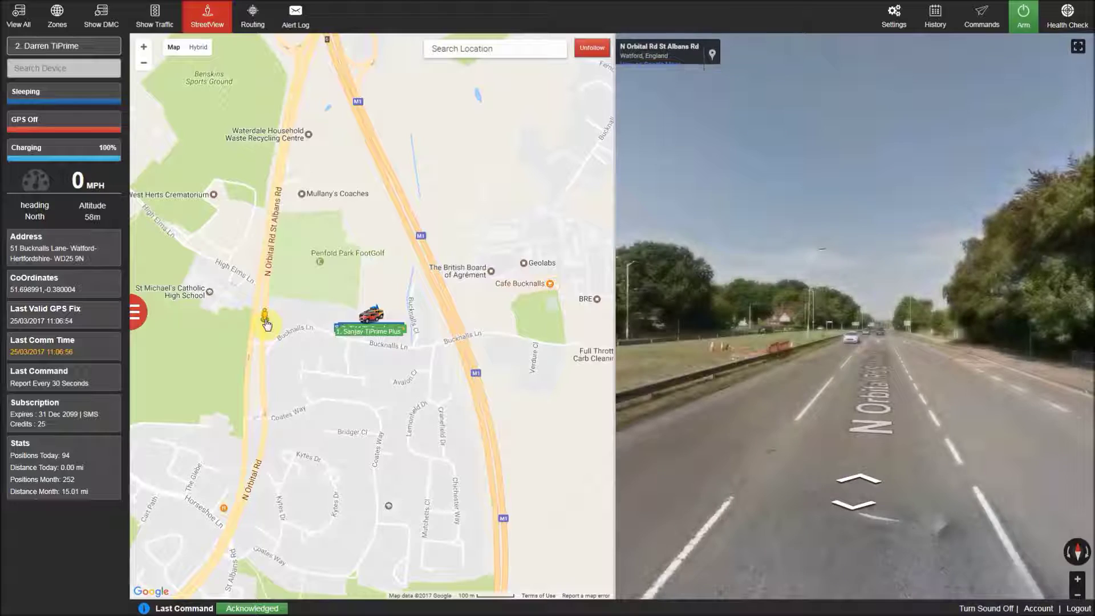
pyautogui.moveTo(266, 324); pyautogui.dragTo(360, 118)
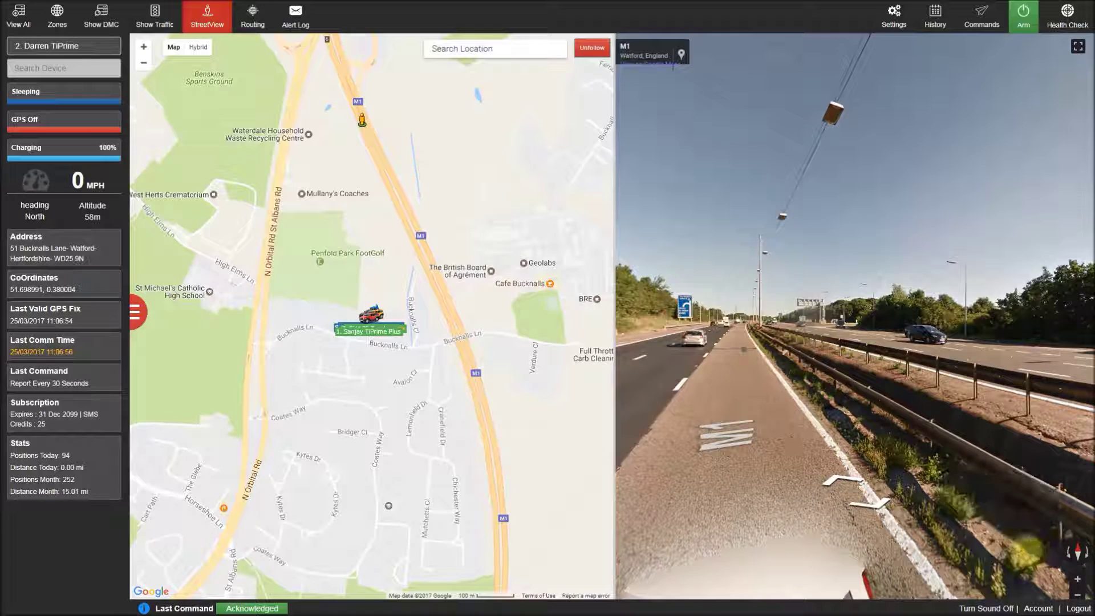
pyautogui.scroll(2, 1012, 544)
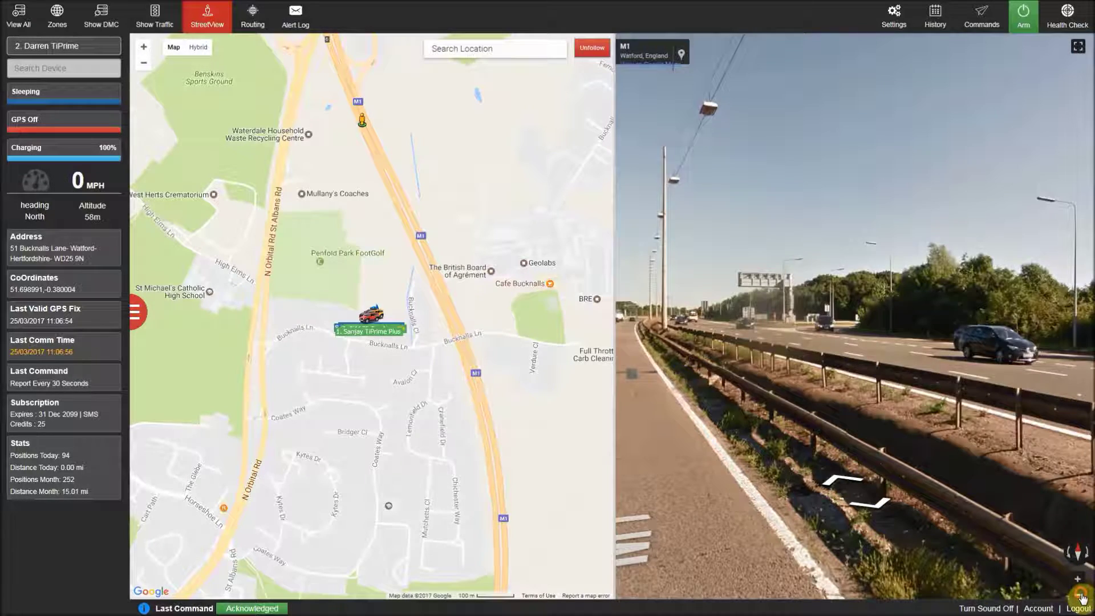
# Zoom out and turn the M1 Street View, briefly viewing it full screen.
pyautogui.click(1080, 596)
pyautogui.click(1068, 557)
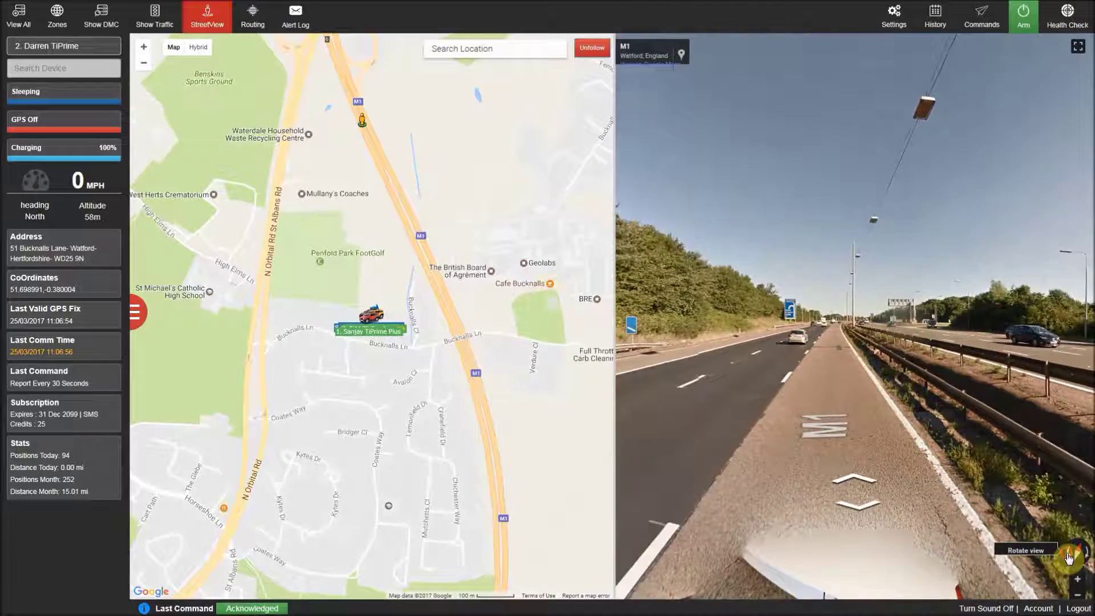
pyautogui.click(1069, 558)
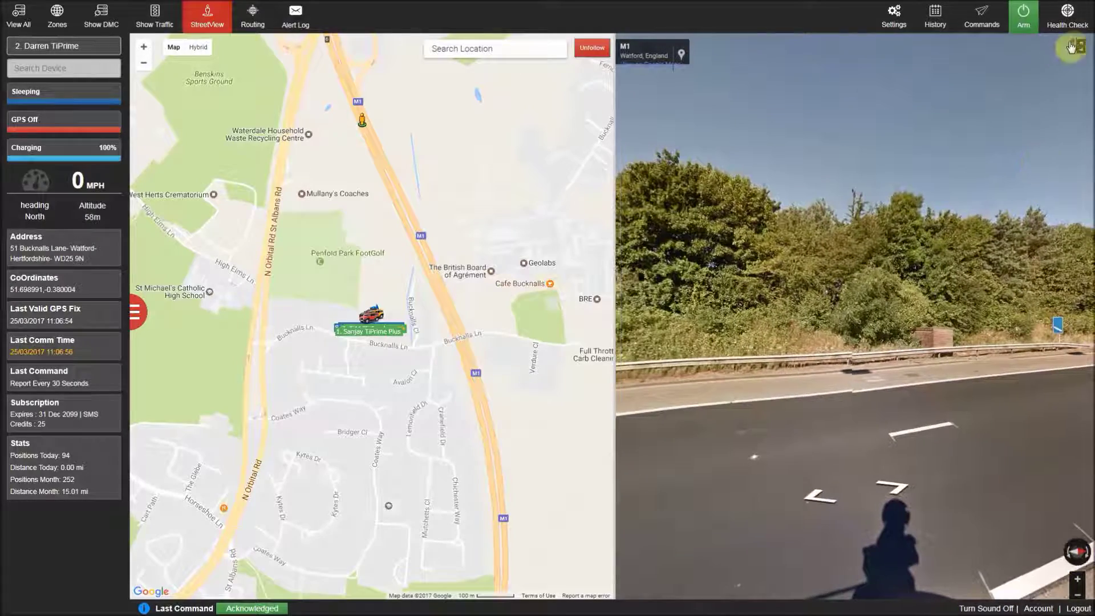
pyautogui.click(1078, 48)
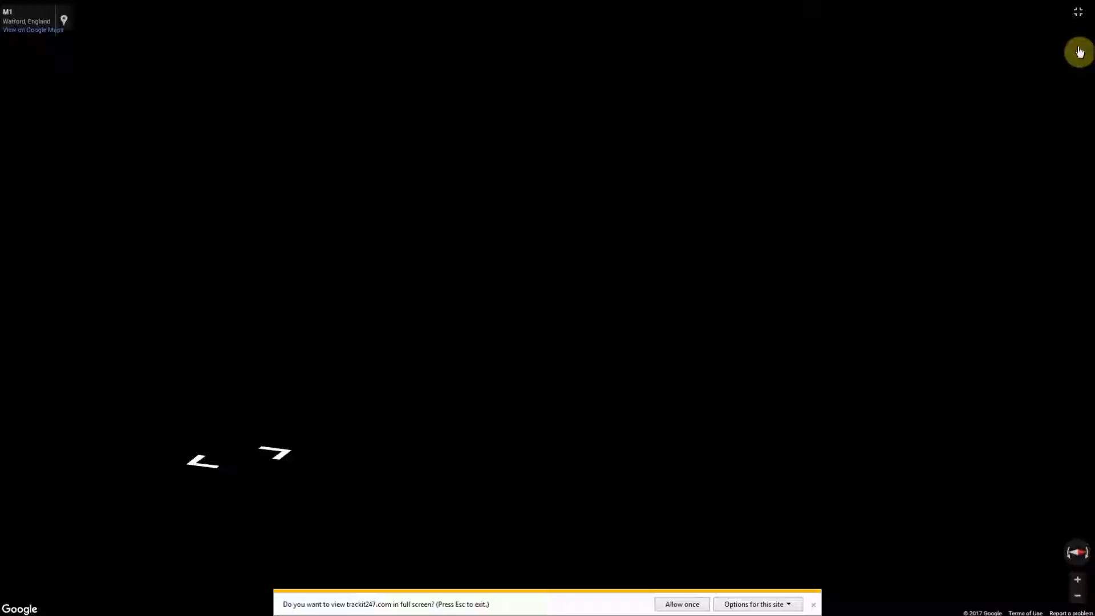
pyautogui.click(1077, 13)
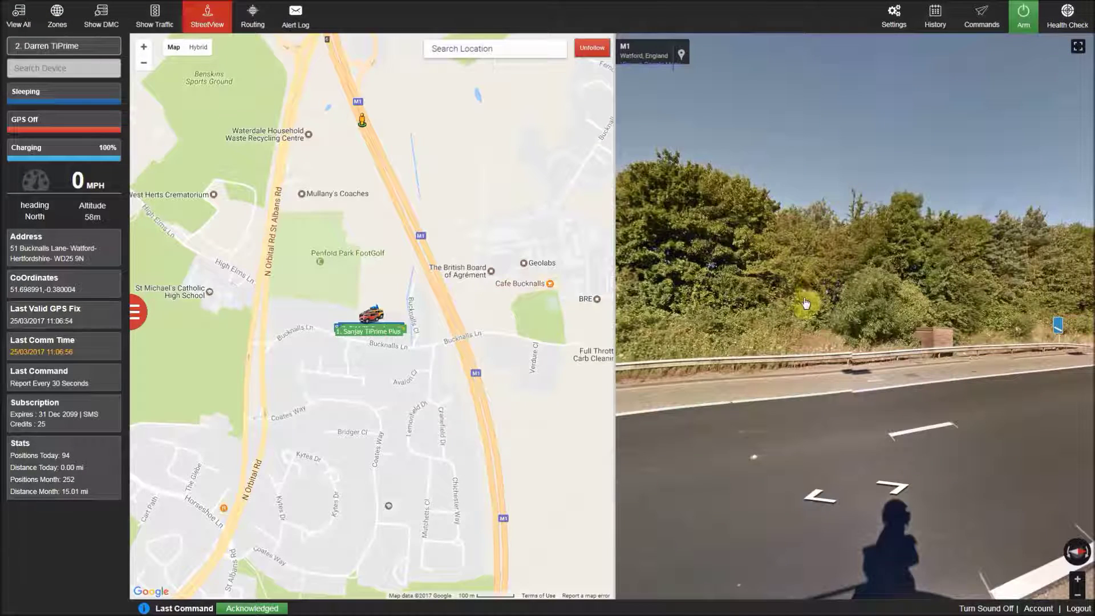
# Close Street View, open and close the Routing options, and open the Alert Log.
pyautogui.click(210, 23)
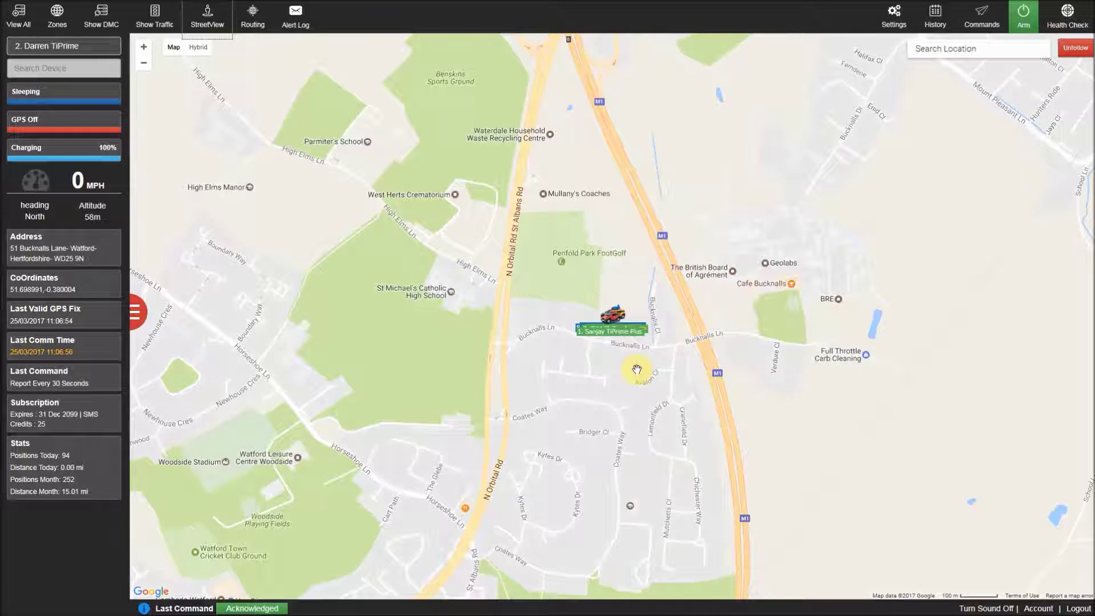
pyautogui.click(254, 30)
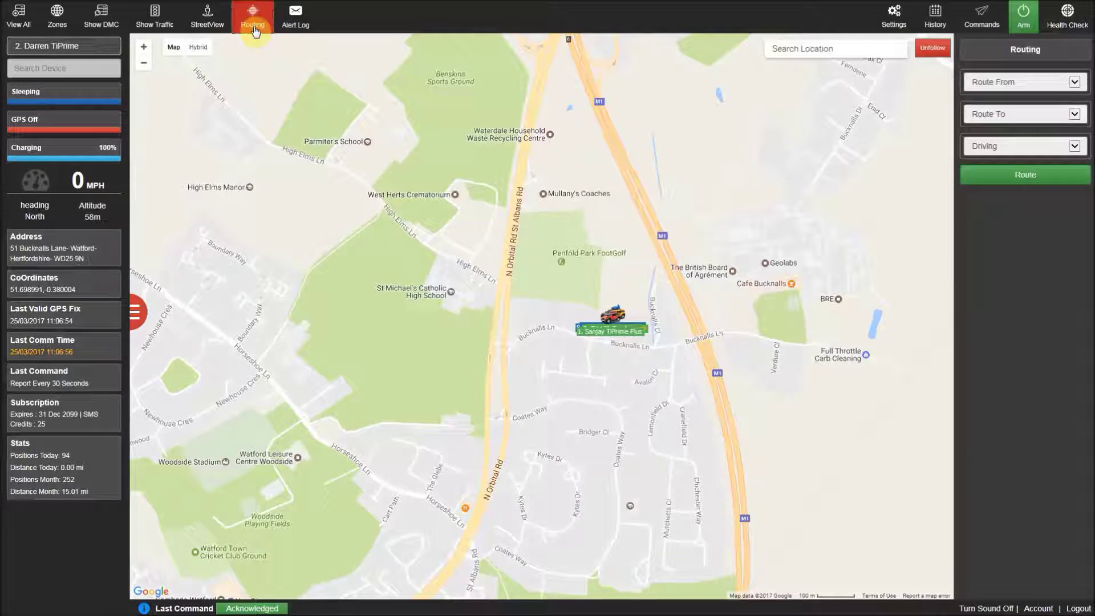
pyautogui.click(255, 29)
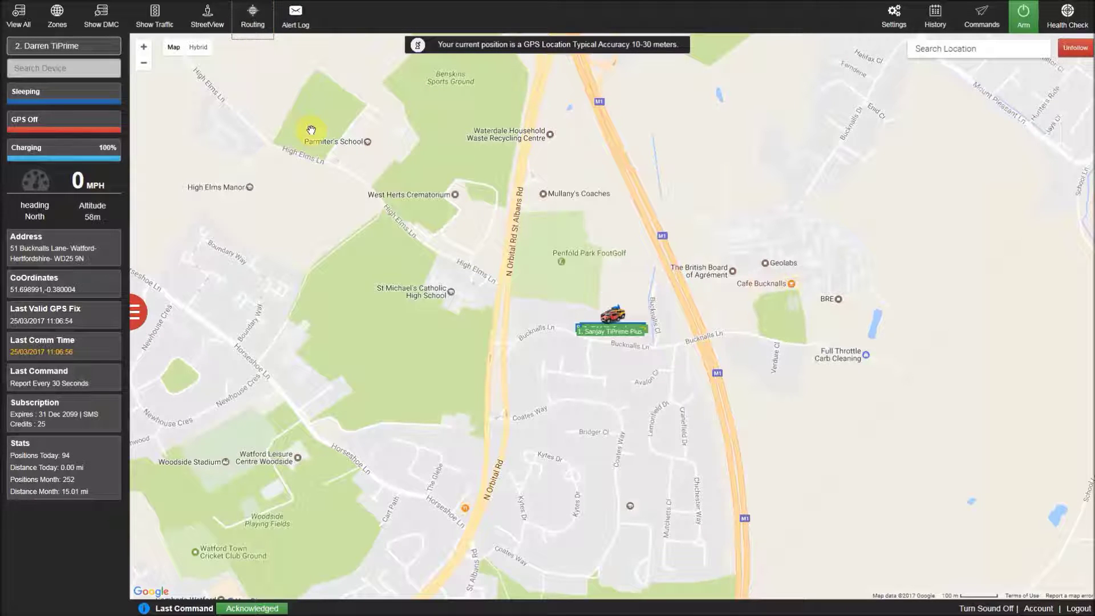
pyautogui.click(298, 22)
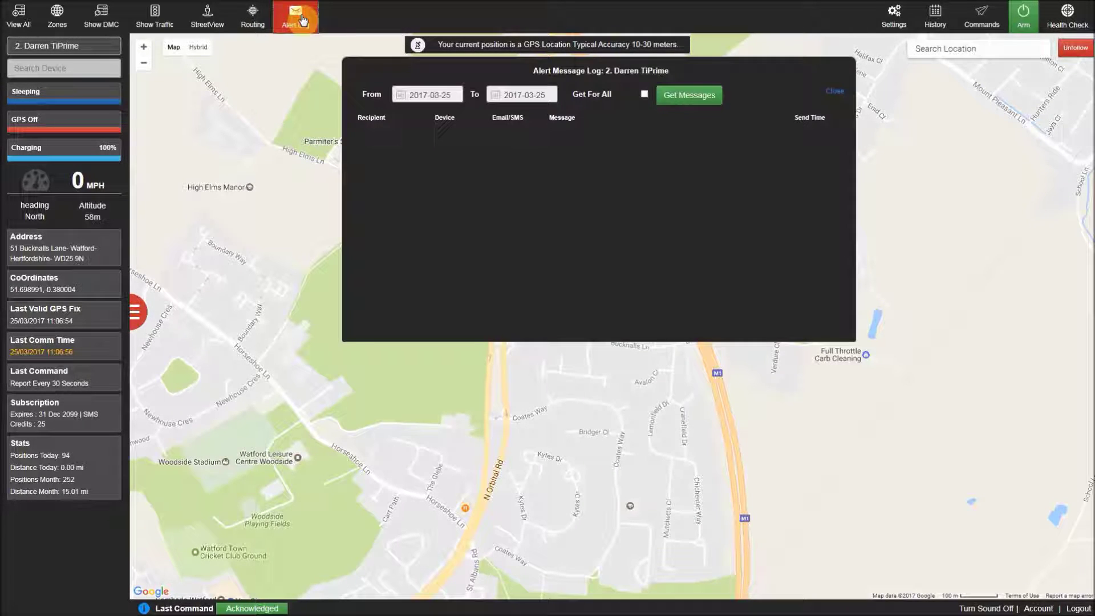
# Fetch alert messages for all devices from 2017-03-22 to 2017-03-25, then close the log.
pyautogui.click(434, 93)
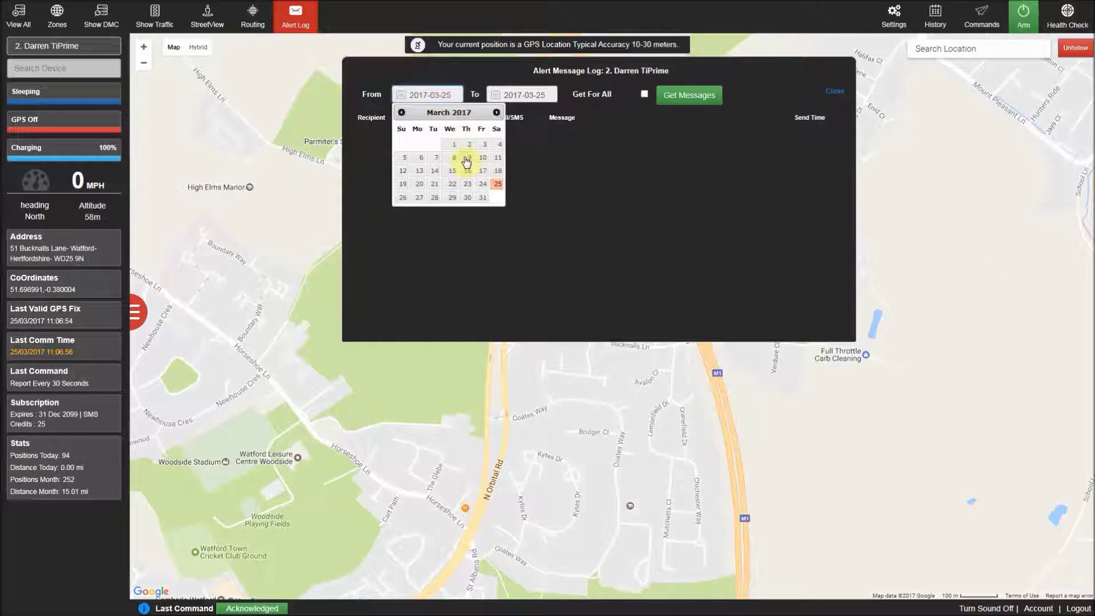
pyautogui.click(453, 185)
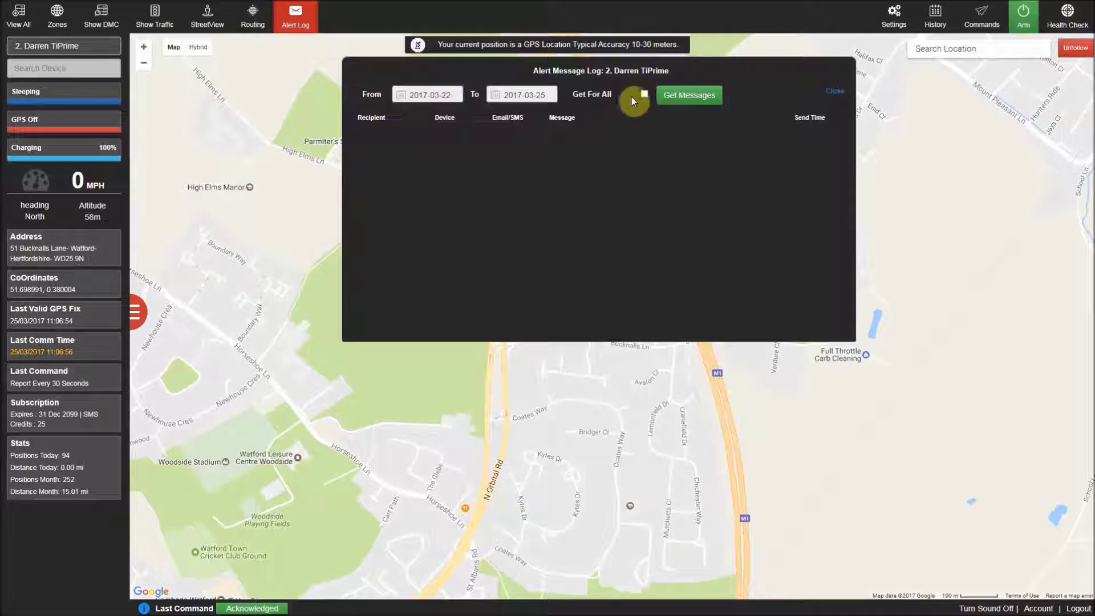
pyautogui.click(701, 101)
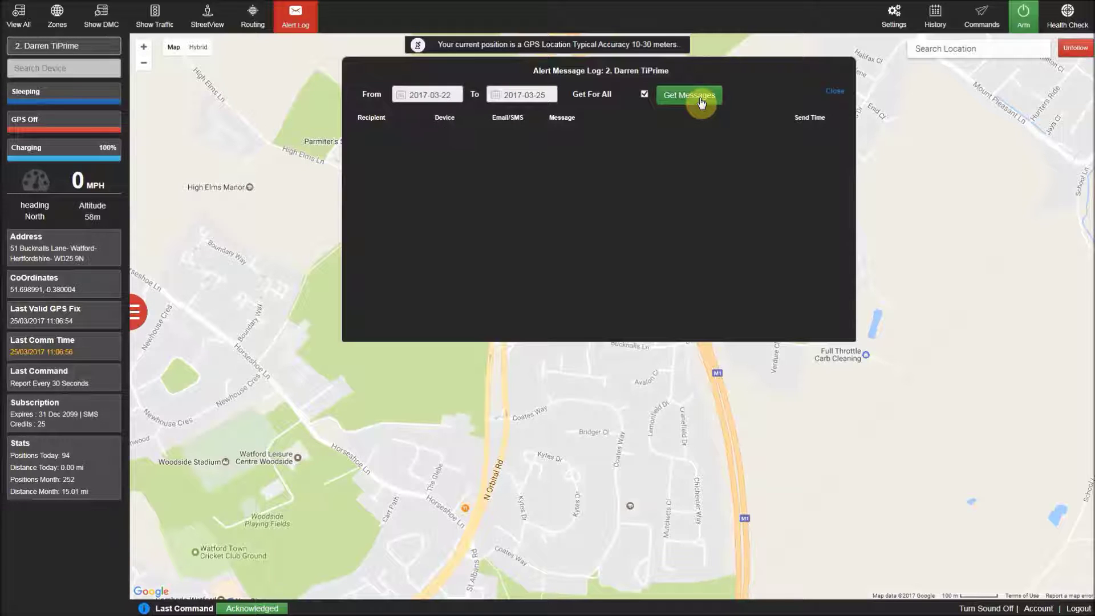
pyautogui.click(644, 95)
pyautogui.click(837, 100)
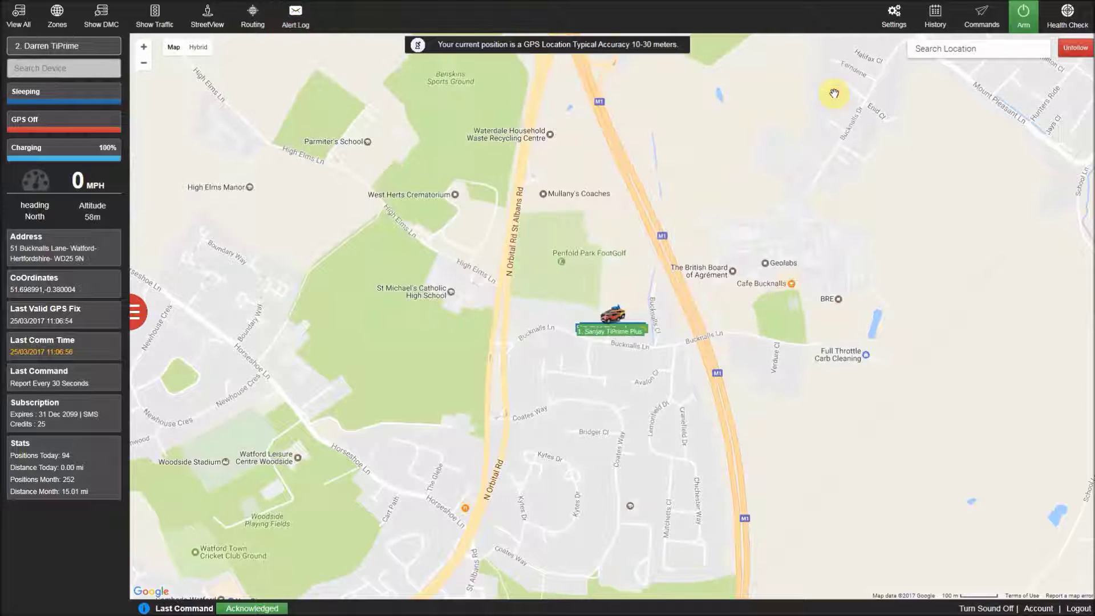
# Open and close the device Settings and History, then open tracker 2's Commands panel.
pyautogui.click(898, 29)
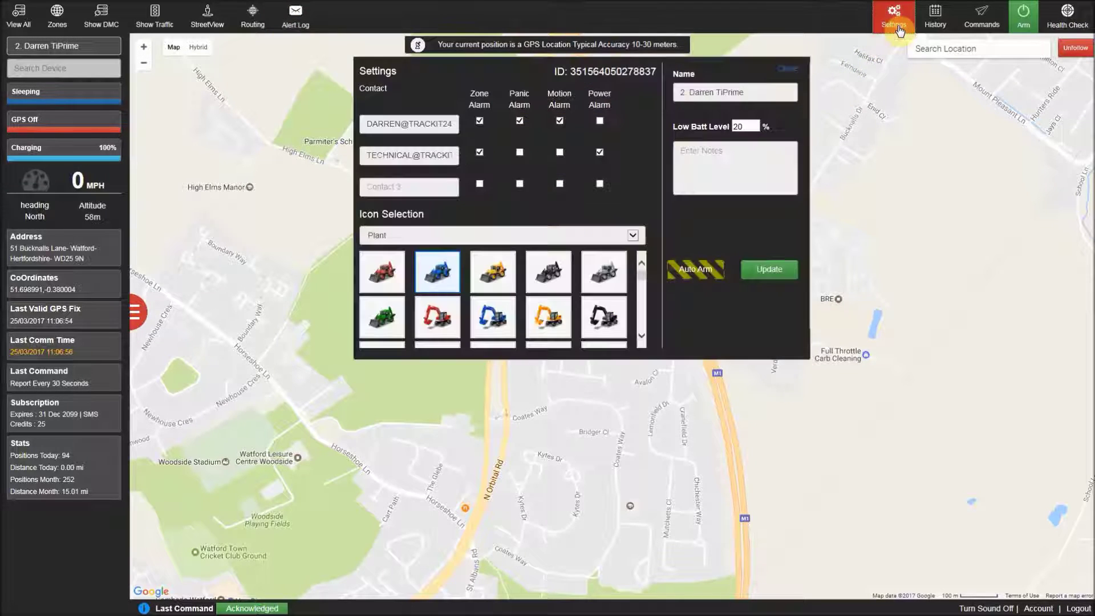
pyautogui.click(898, 29)
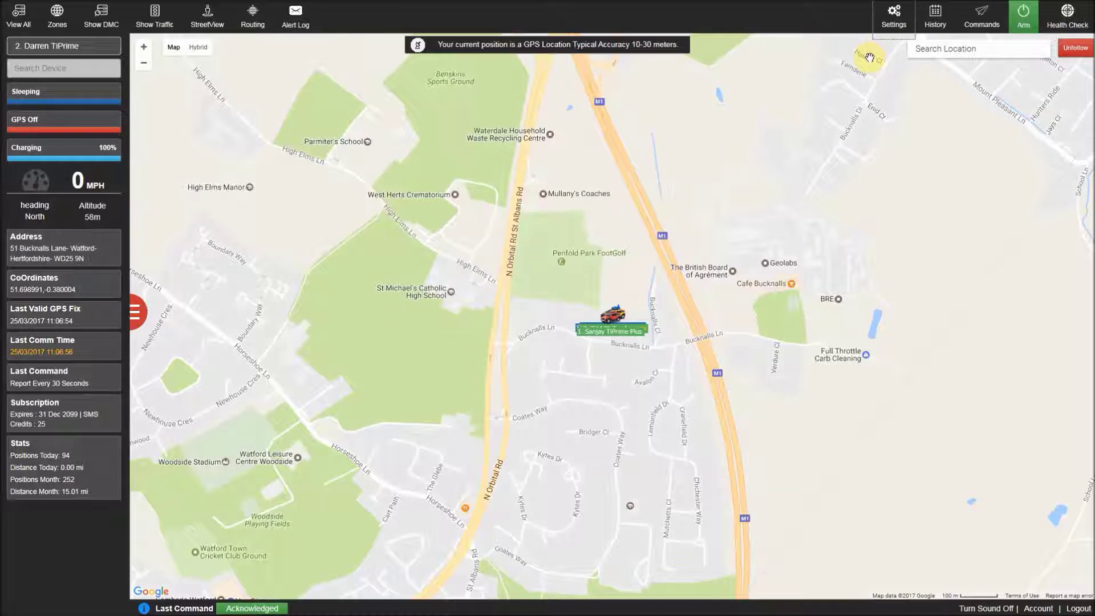
pyautogui.click(943, 23)
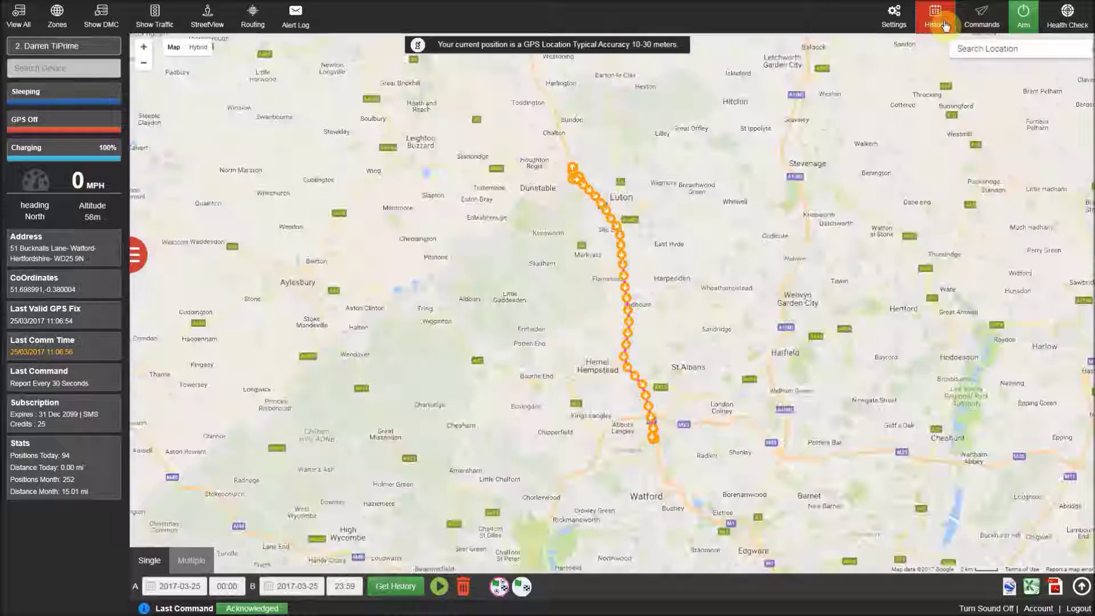
pyautogui.click(944, 25)
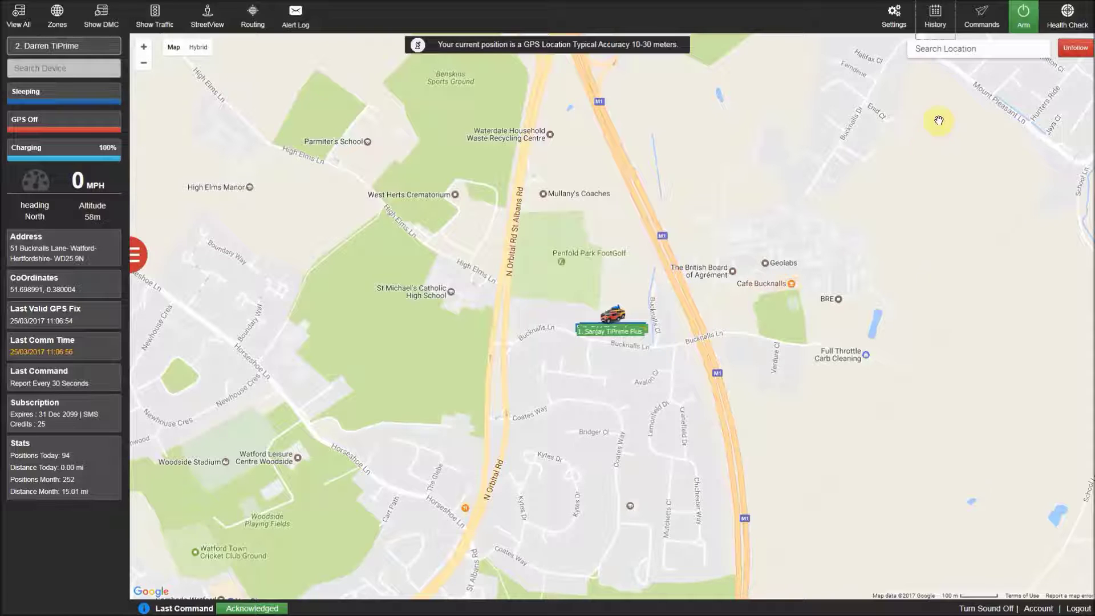
pyautogui.click(977, 23)
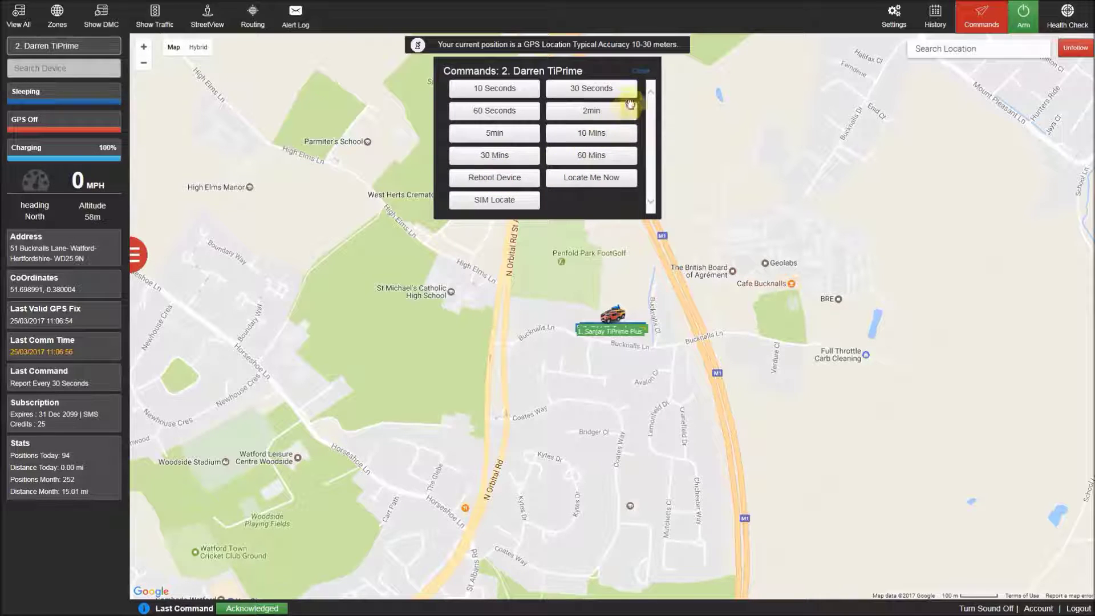
# Close the Commands dialog to return to the live map.
pyautogui.click(643, 77)
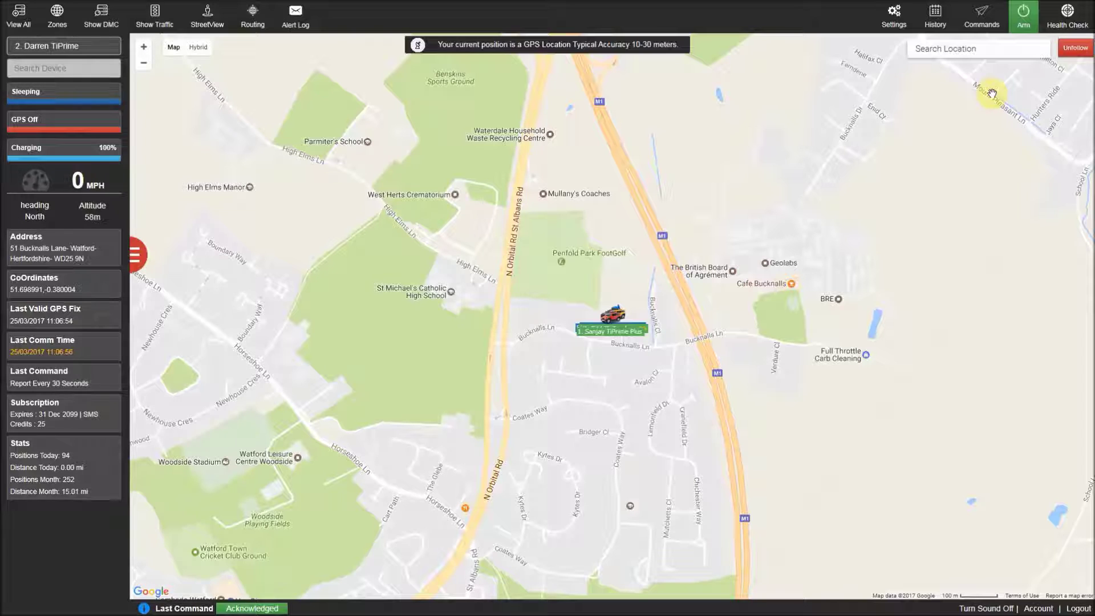
# Arm the tracker and then disarm it, confirming each with Yes.
pyautogui.click(1024, 28)
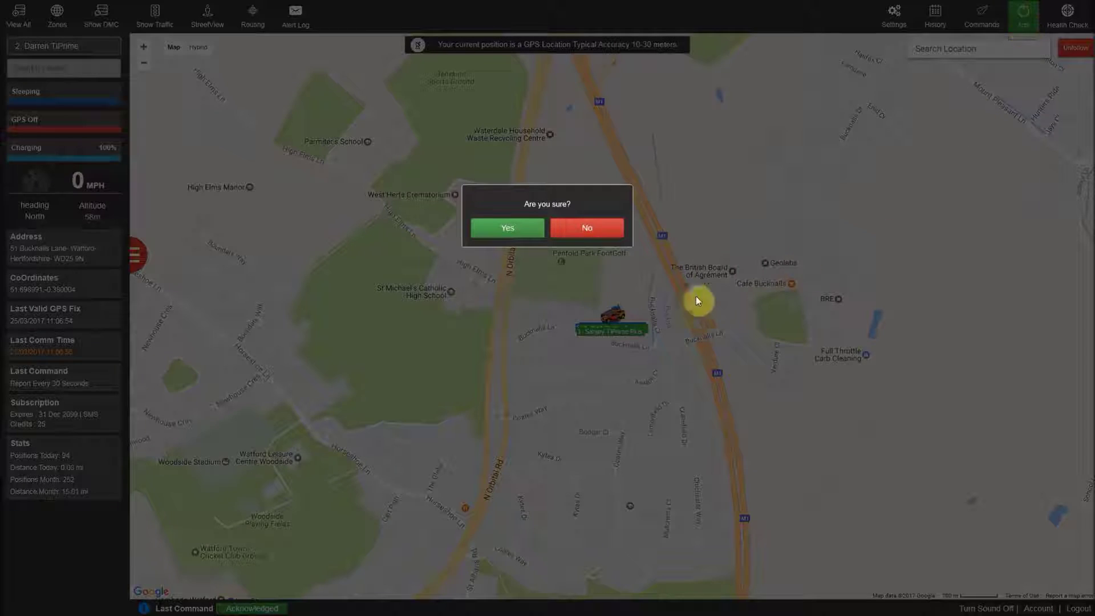
pyautogui.click(497, 228)
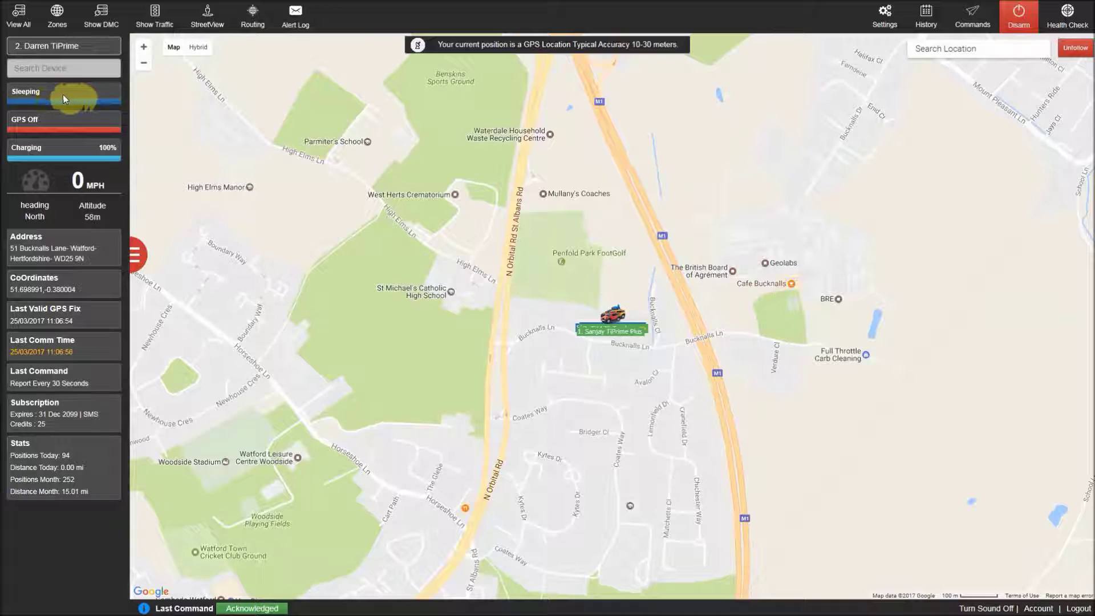
pyautogui.click(1021, 20)
pyautogui.click(506, 227)
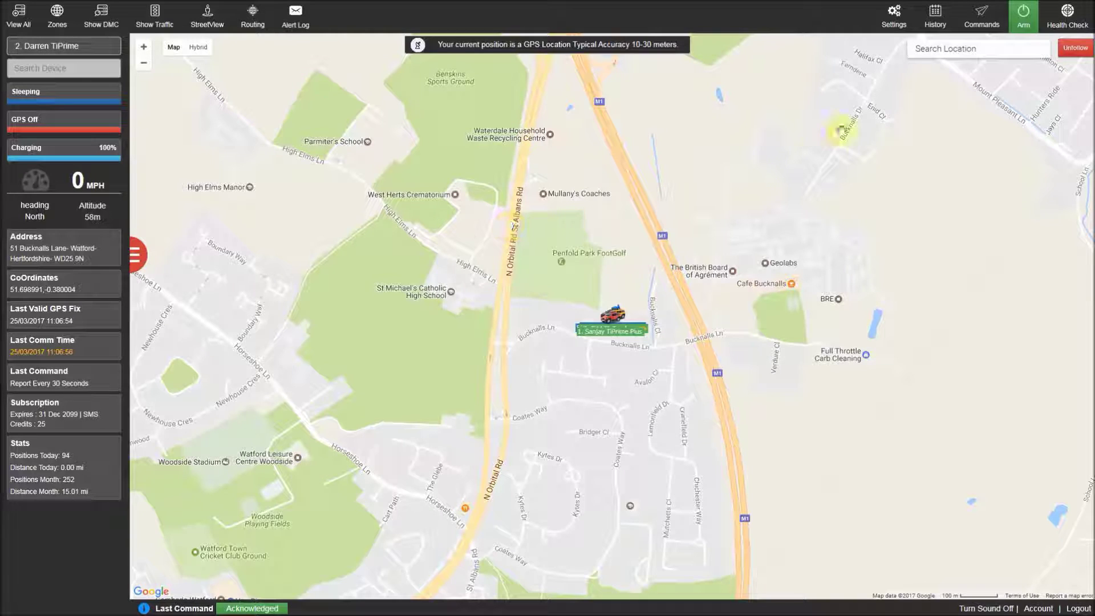
# Send the tracker a Health Check command and turn off the portal's alert sound.
pyautogui.click(1070, 23)
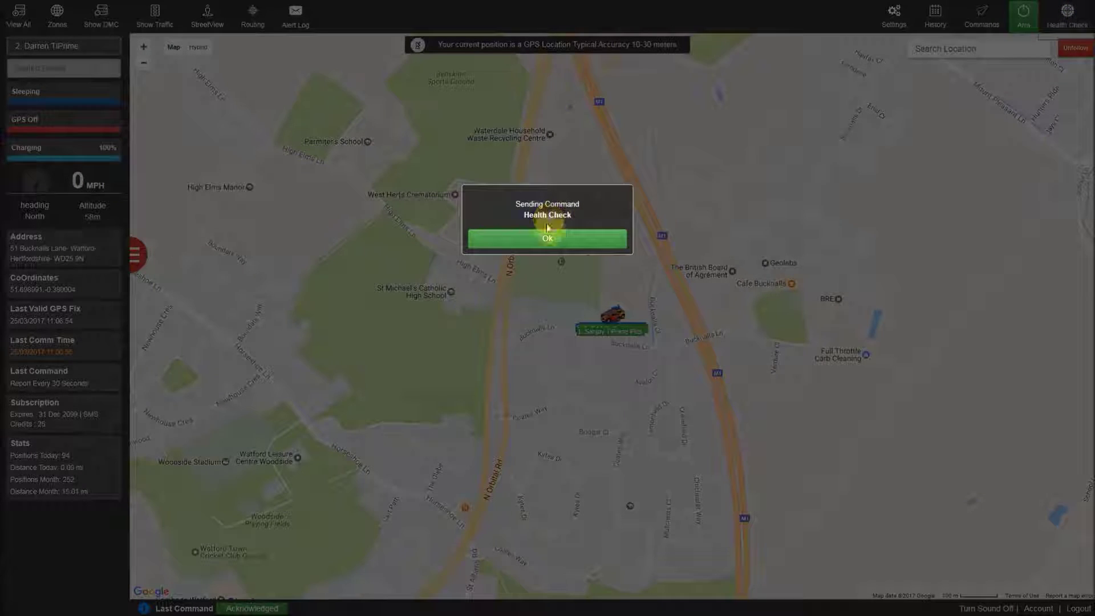
pyautogui.click(548, 238)
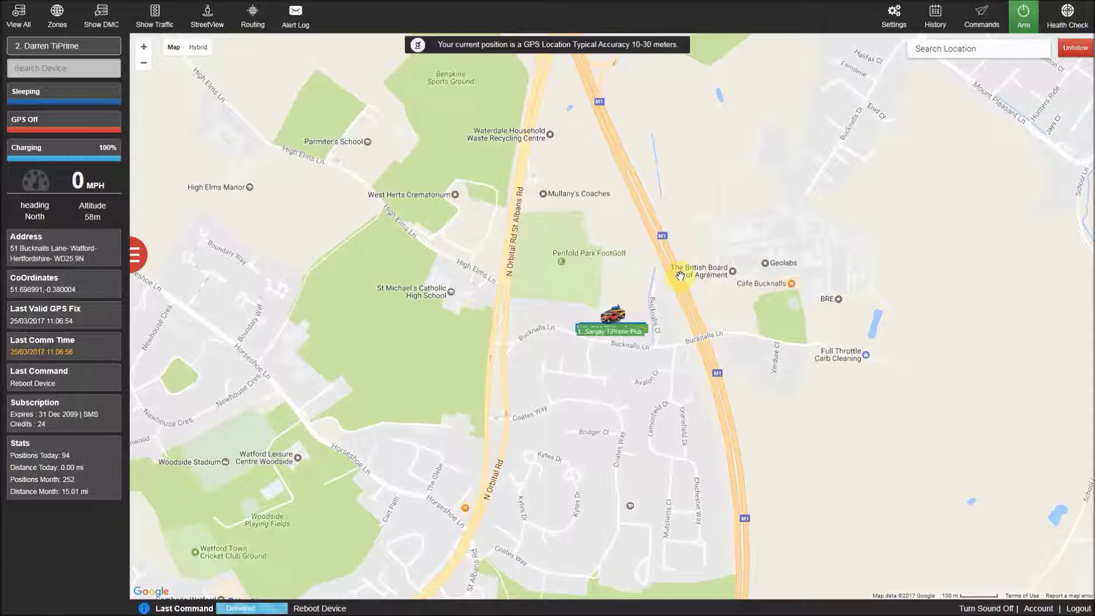
pyautogui.click(999, 610)
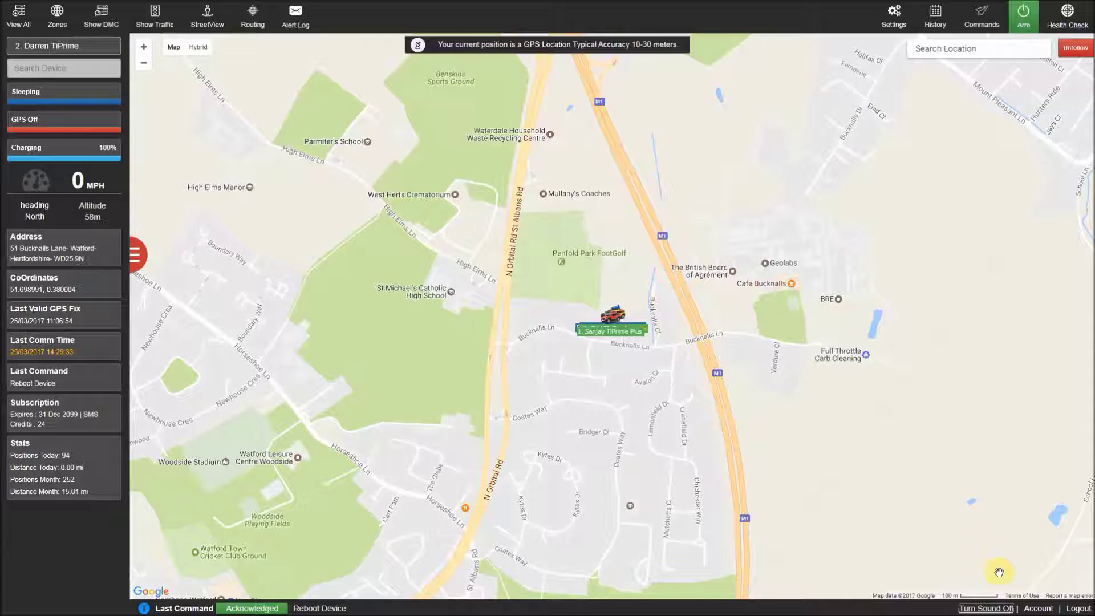
pyautogui.click(1038, 609)
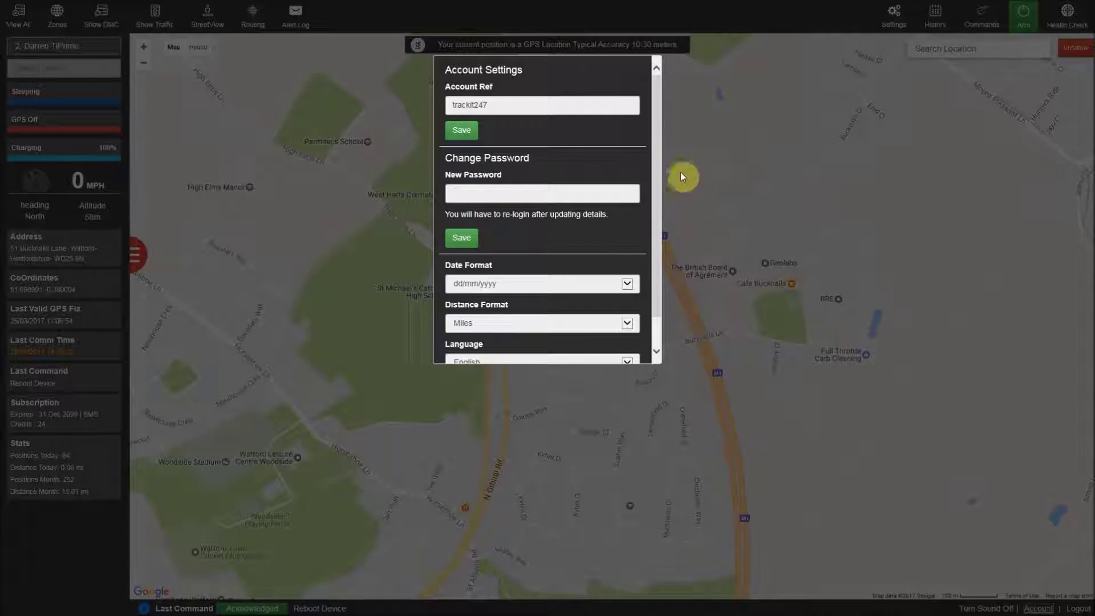
pyautogui.moveTo(657, 107); pyautogui.dragTo(654, 172)
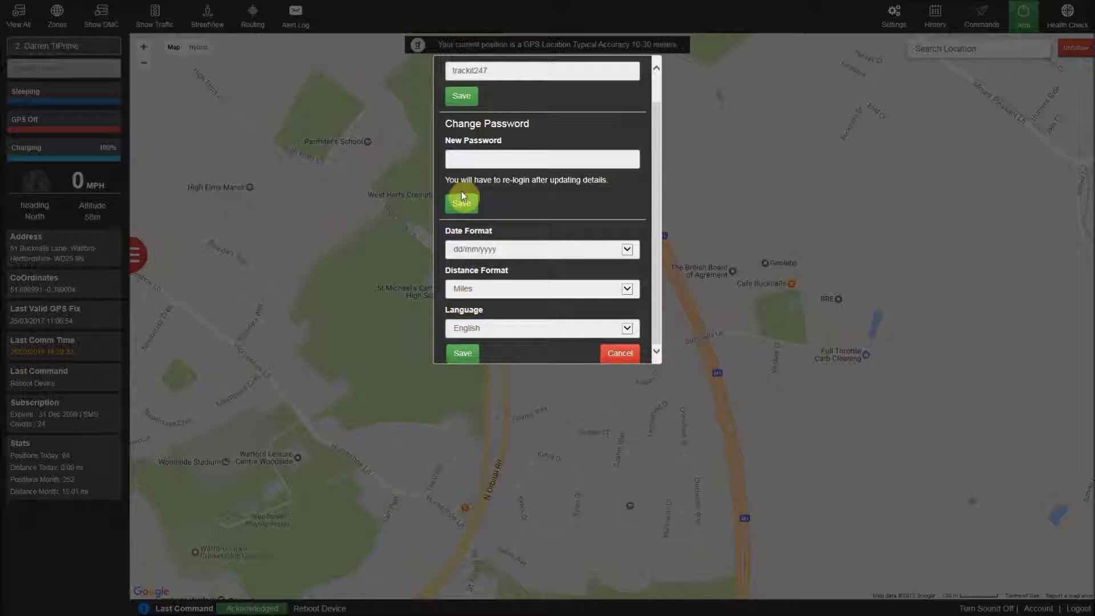
pyautogui.click(613, 353)
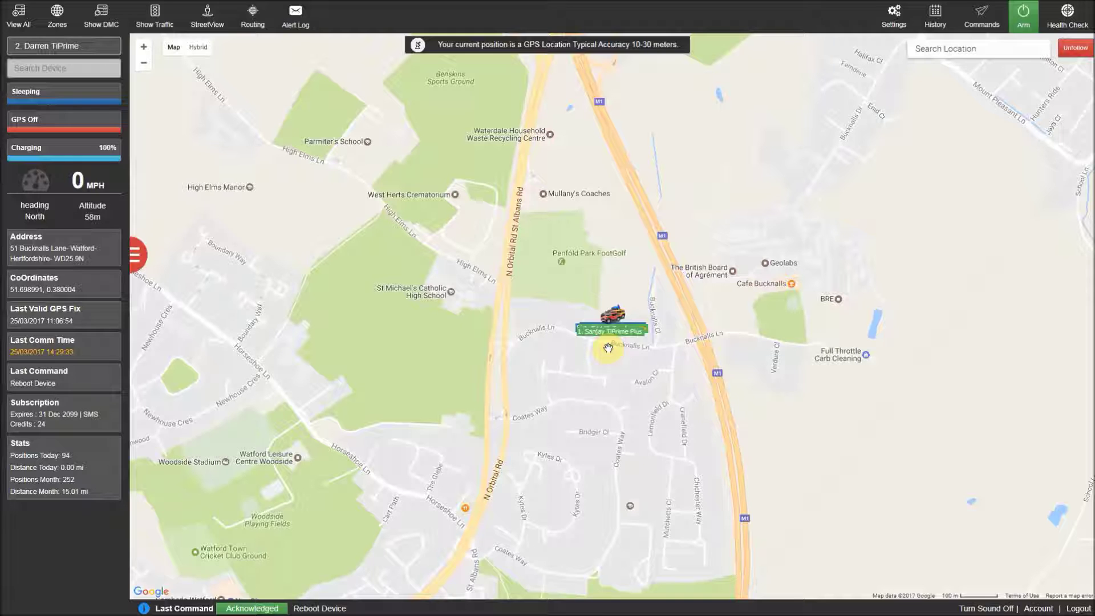